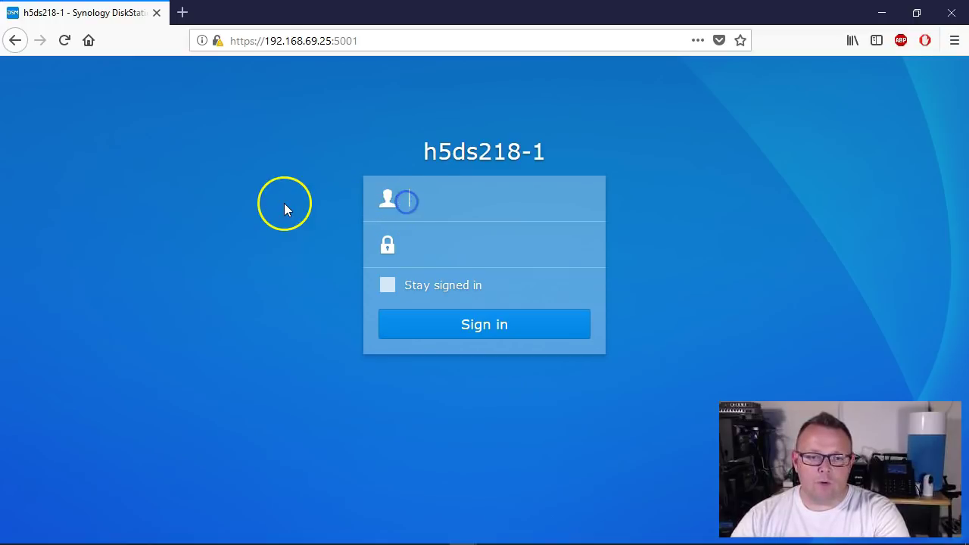
Step: Sign in to DiskStation Manager with the admin username and password
text(whowe)
key(Tab)
text(*********)
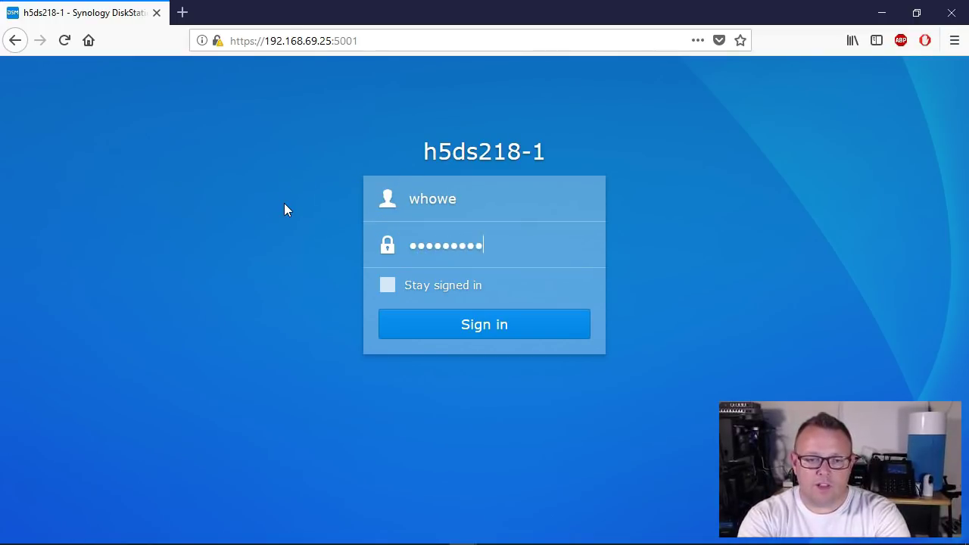
key(Return)
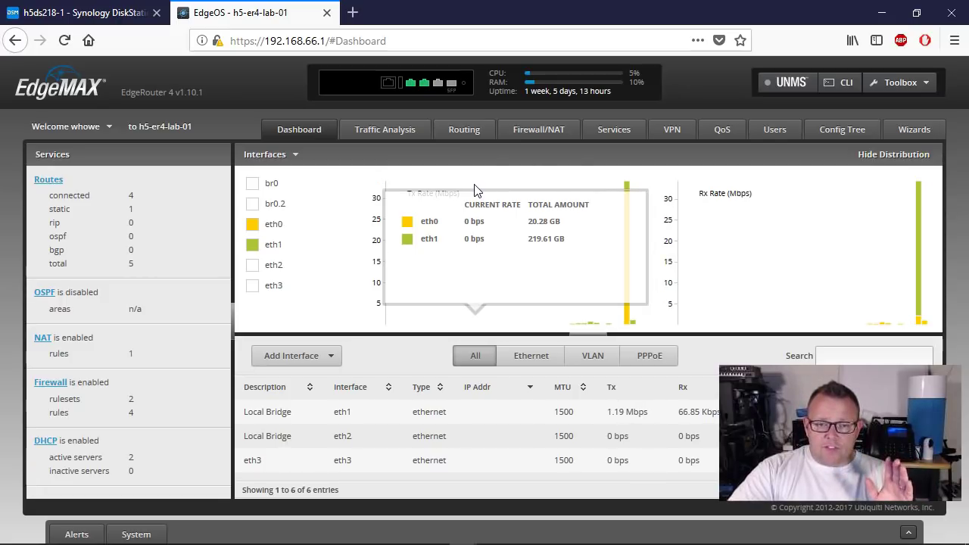
Step: Add static host name synology1.howex5.com at 192.168.69.25 under DNS host names and apply it
click(925, 130)
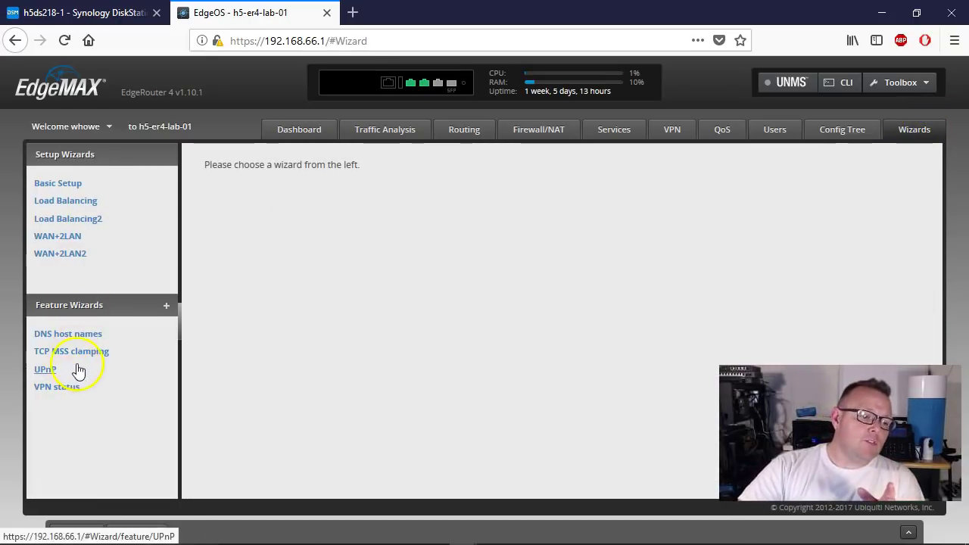
click(76, 334)
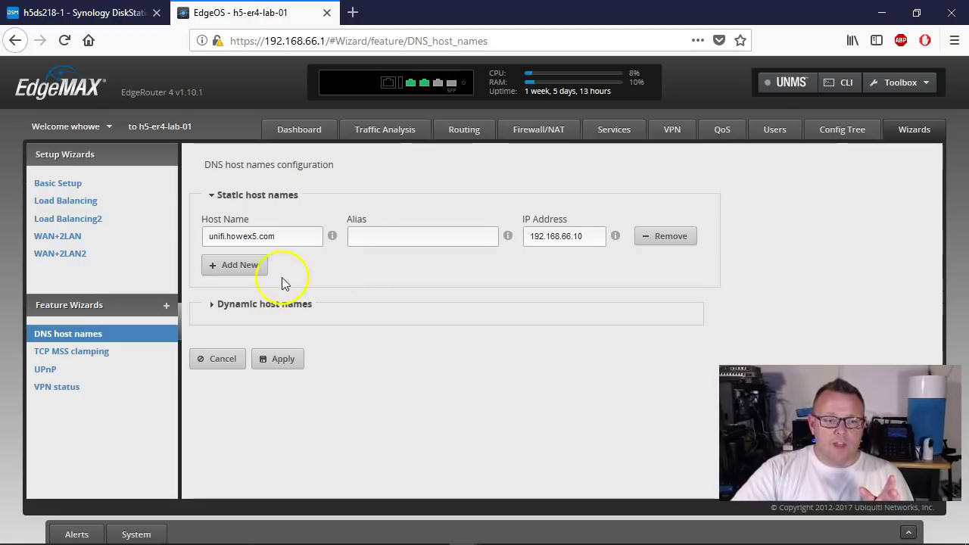
click(246, 268)
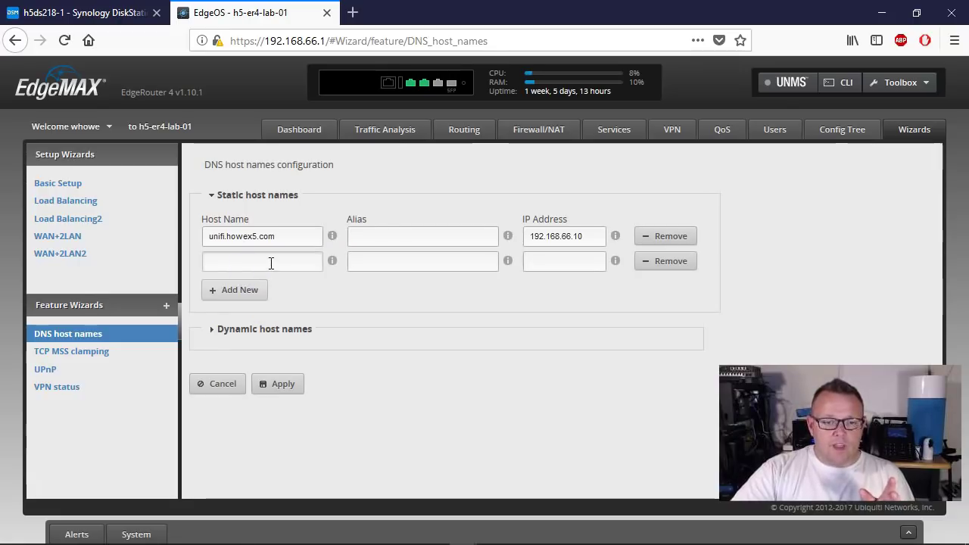
click(271, 262)
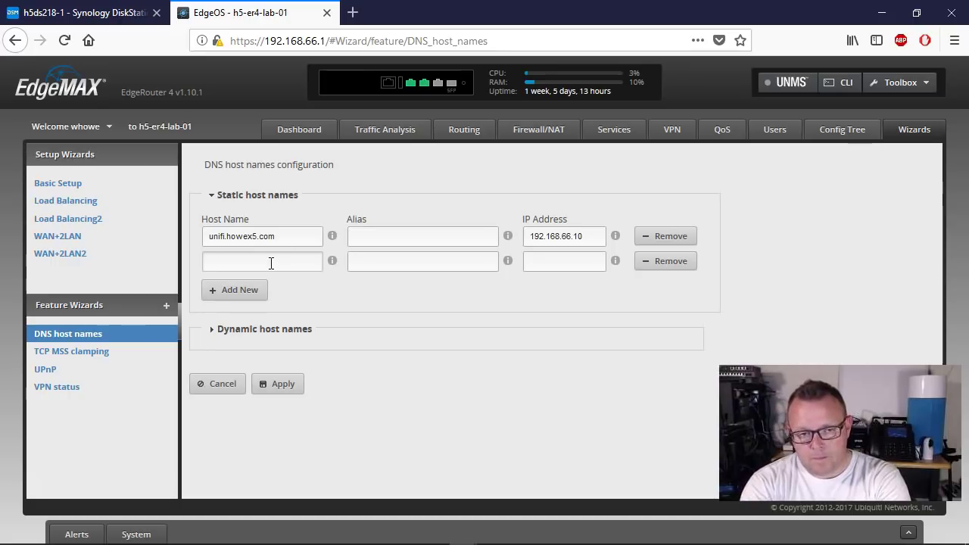
text(synolo)
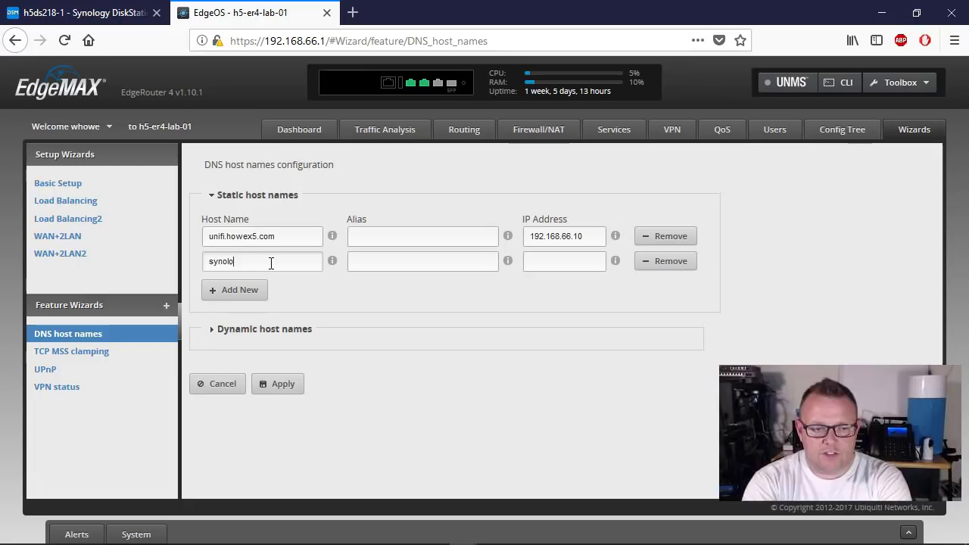
text(gy1.howex5.com)
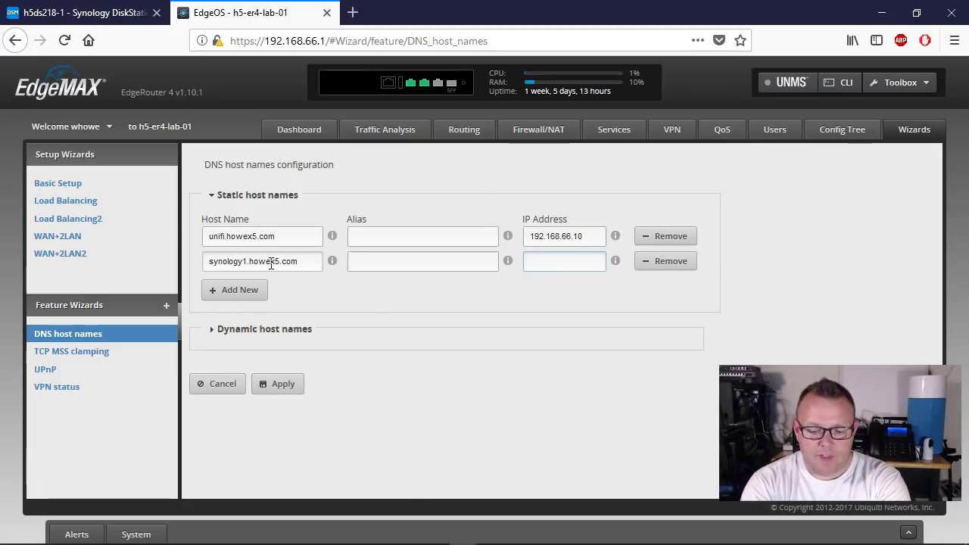
text(192.168.69.25)
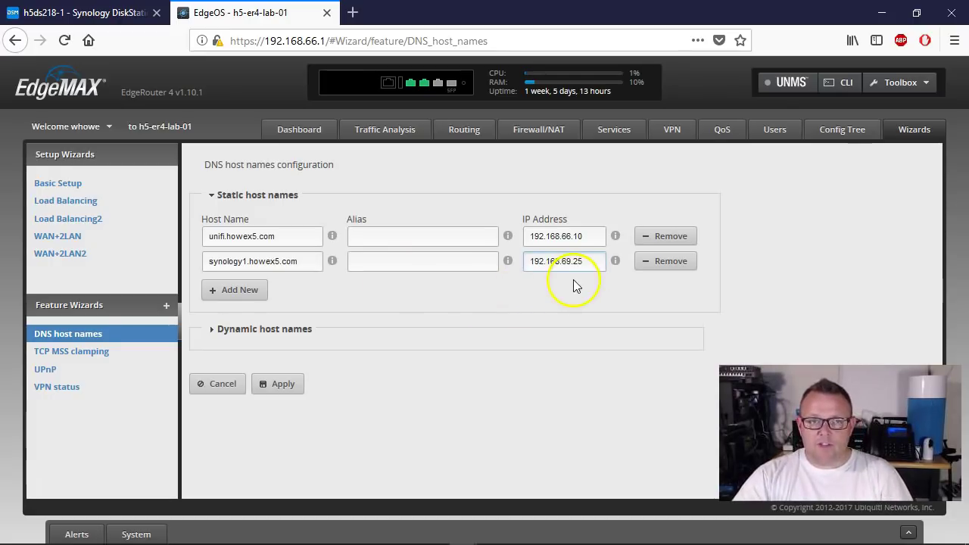
click(288, 382)
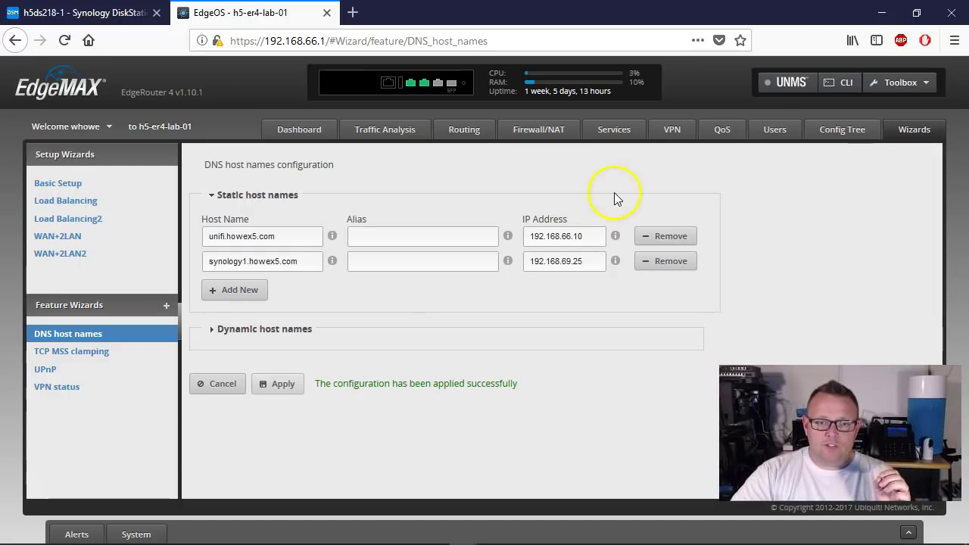
click(532, 130)
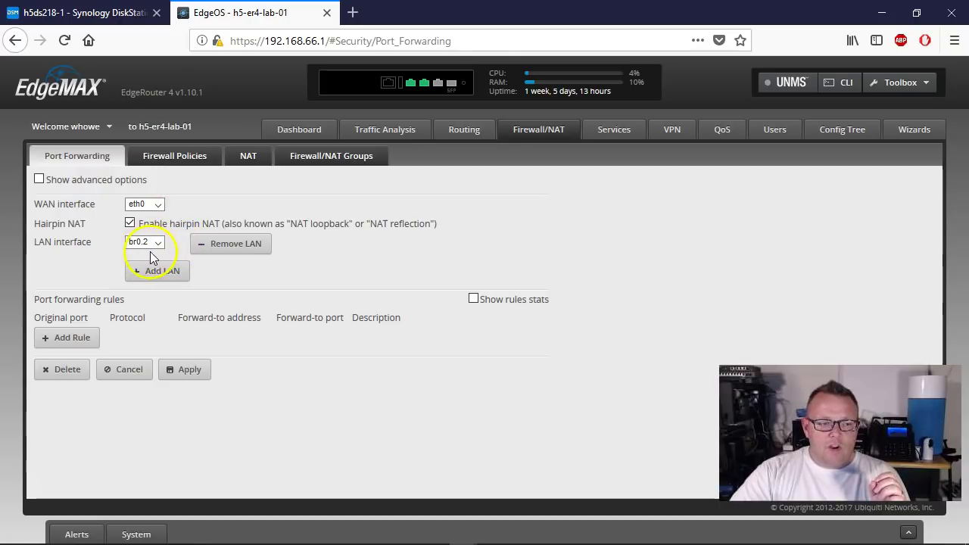
Step: Choose br0.2 as the port-forwarding LAN interface and add a blank rule
click(156, 243)
click(144, 295)
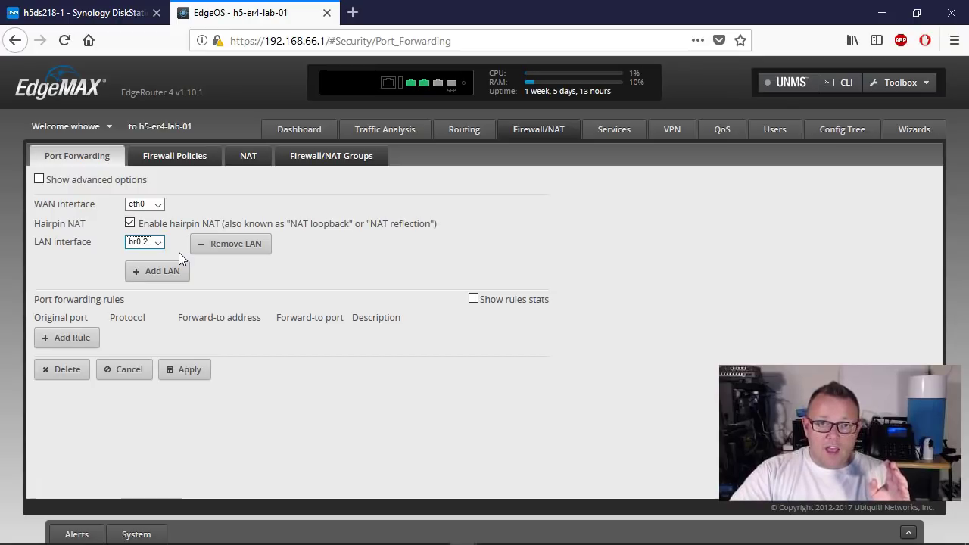
click(40, 509)
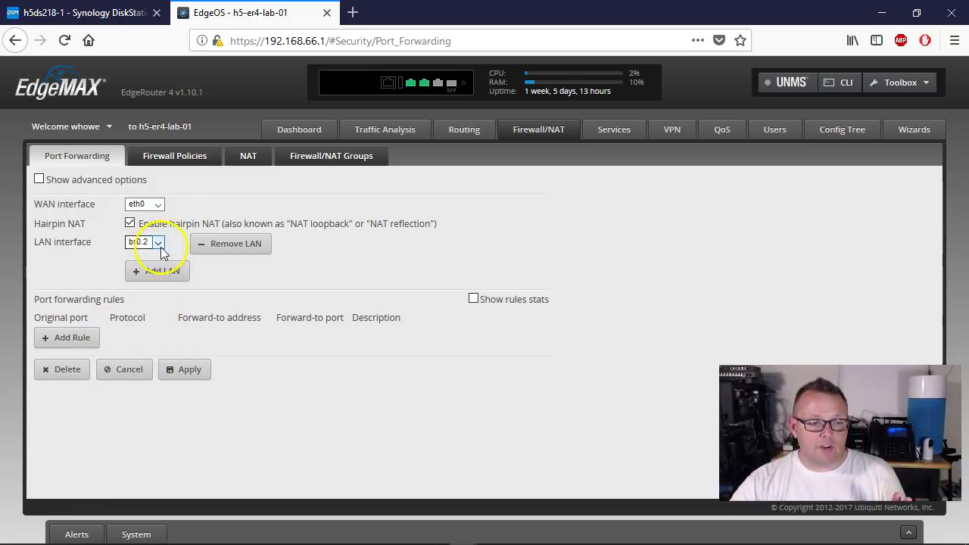
click(76, 338)
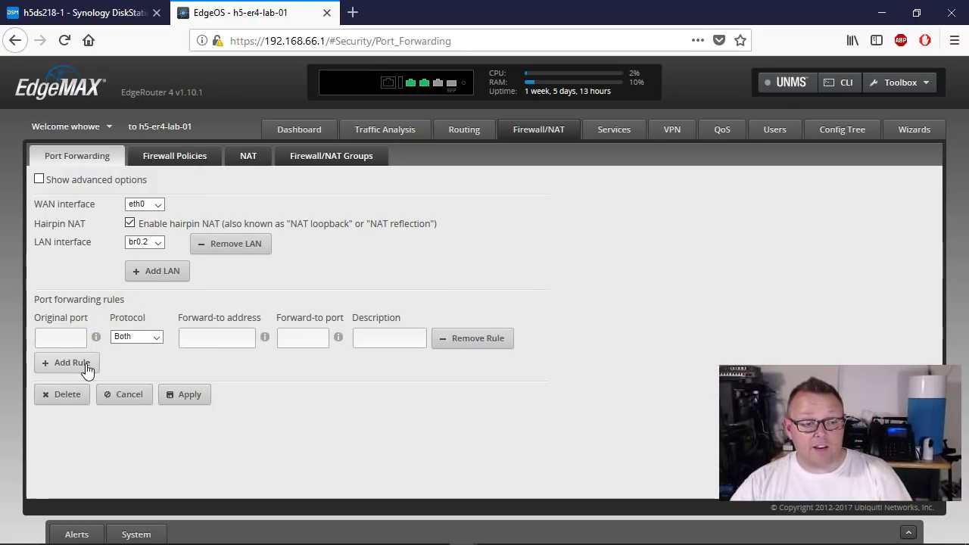
Step: Add two more rule rows and set rule one: port 80, TCP, to 192.168.69.25, 'LE'
click(85, 363)
click(87, 389)
click(79, 337)
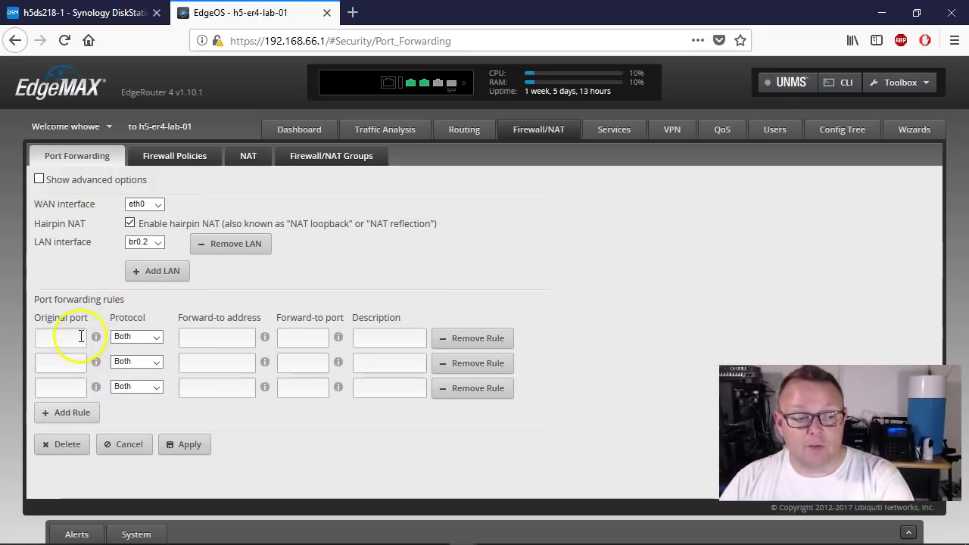
text(80)
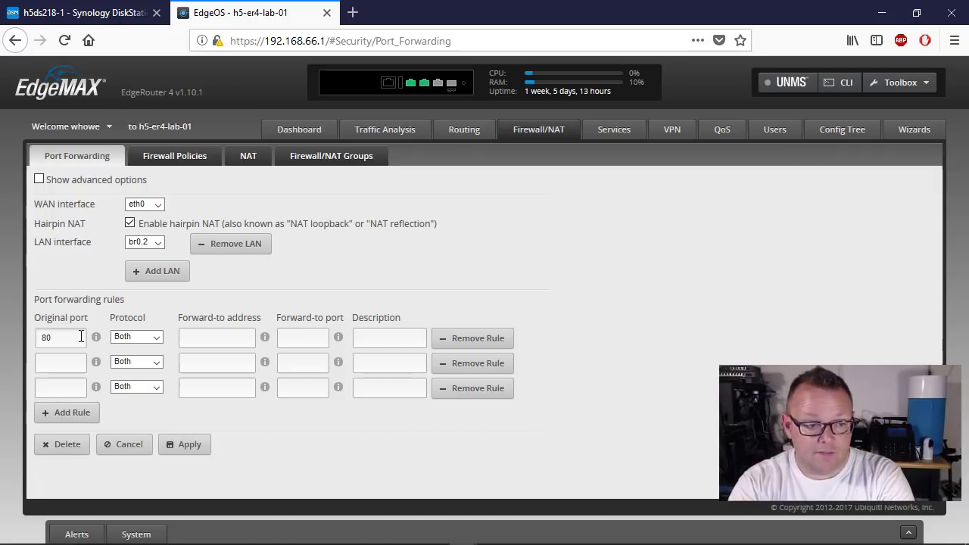
click(131, 337)
click(127, 349)
click(235, 342)
text(192.168.69.25)
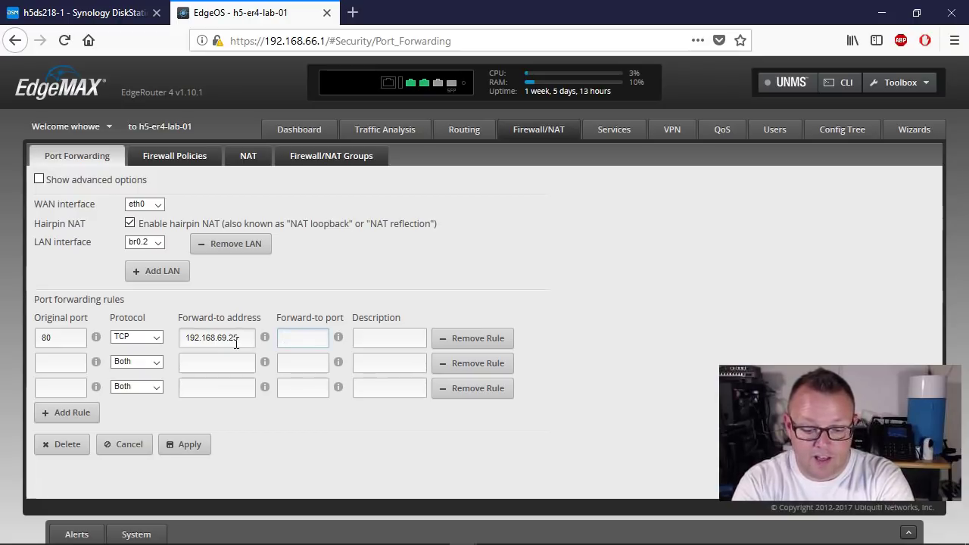
text(LE)
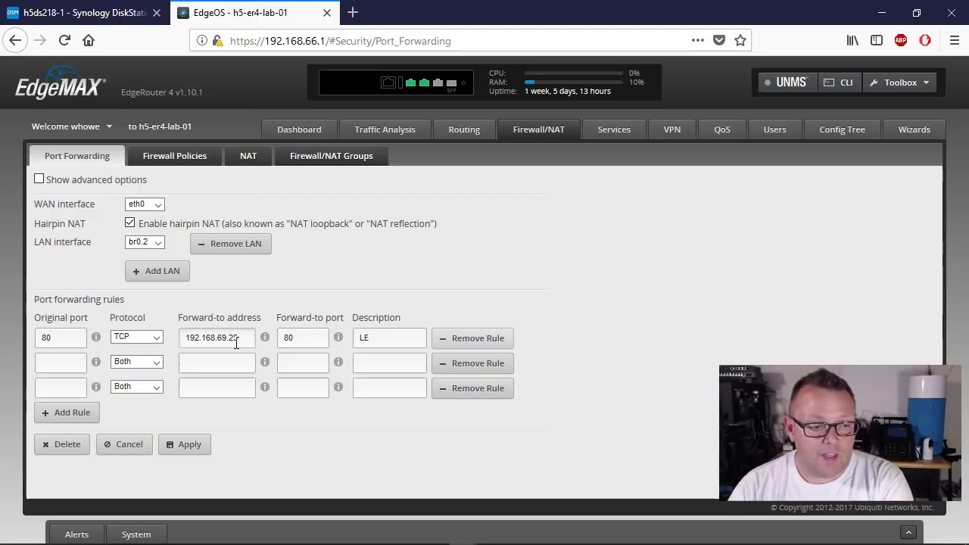
Step: Set rule two: port 5000, TCP, to 192.168.69.25 port 5000, described 'Syno1'
click(48, 364)
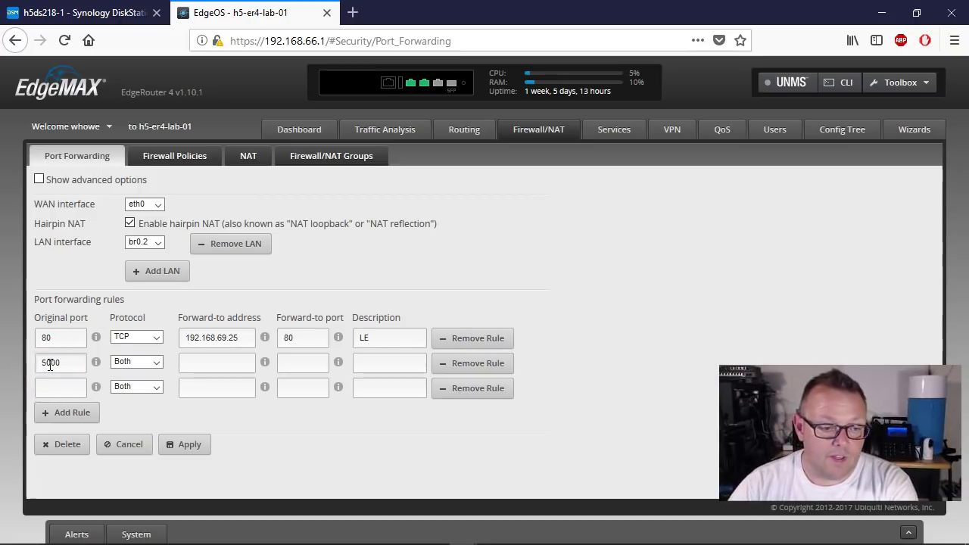
click(154, 362)
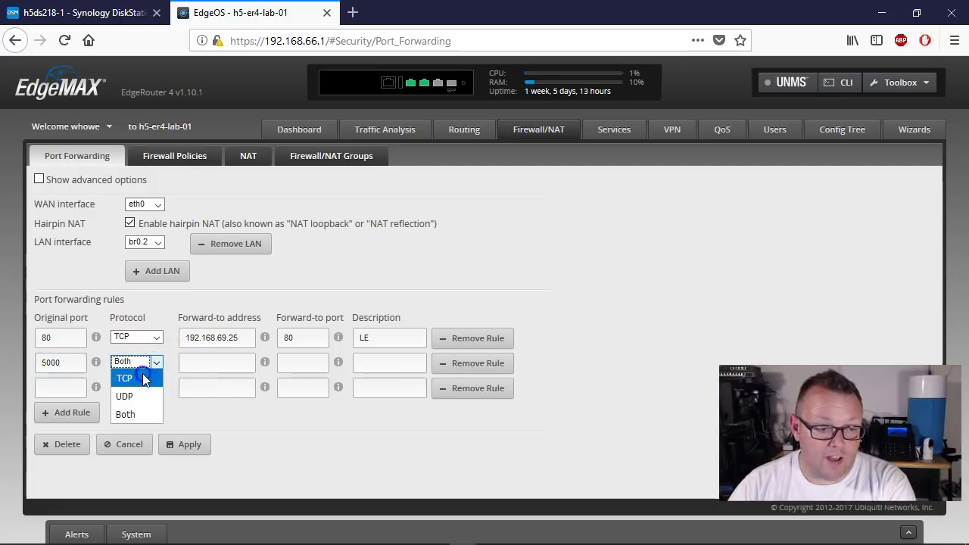
click(143, 379)
click(195, 361)
text(192.168.69.25)
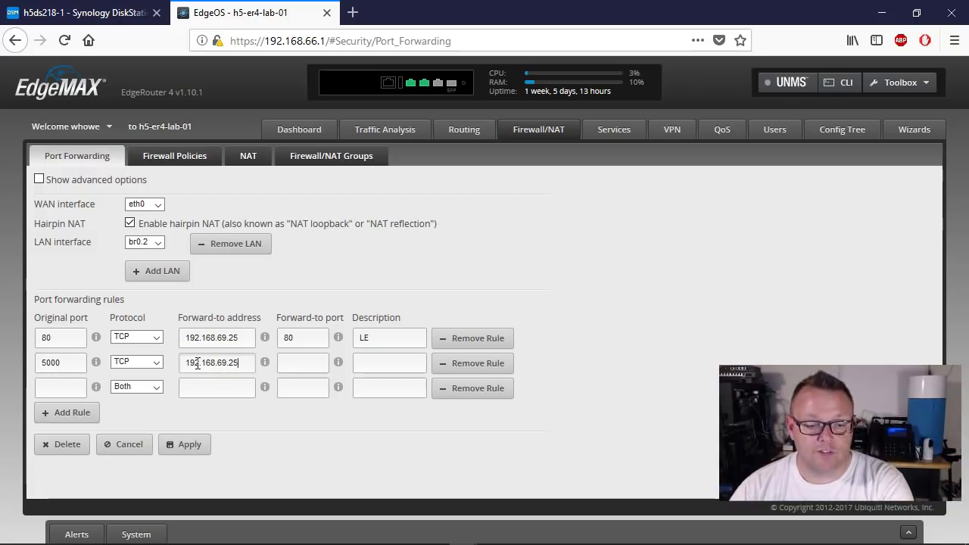
click(303, 364)
text(5000)
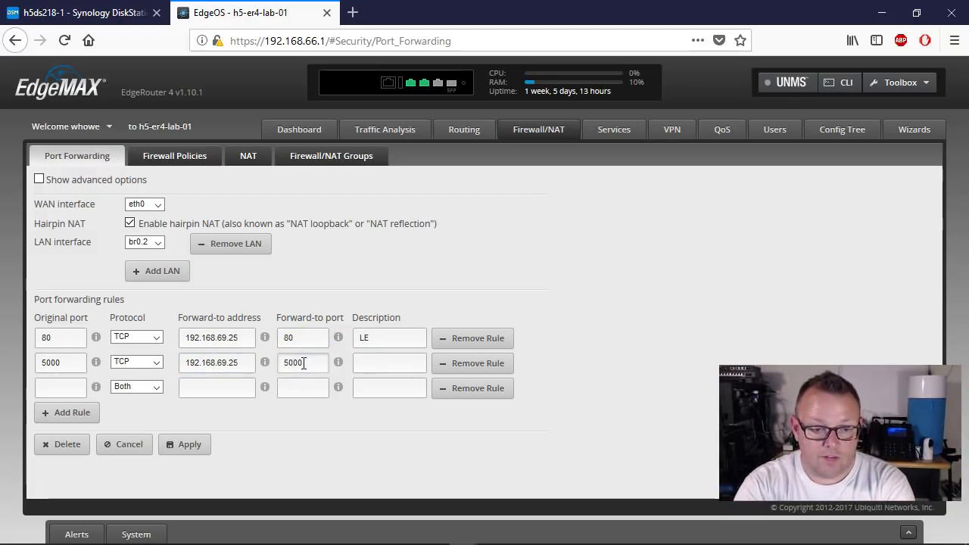
key(Tab)
text(Syno)
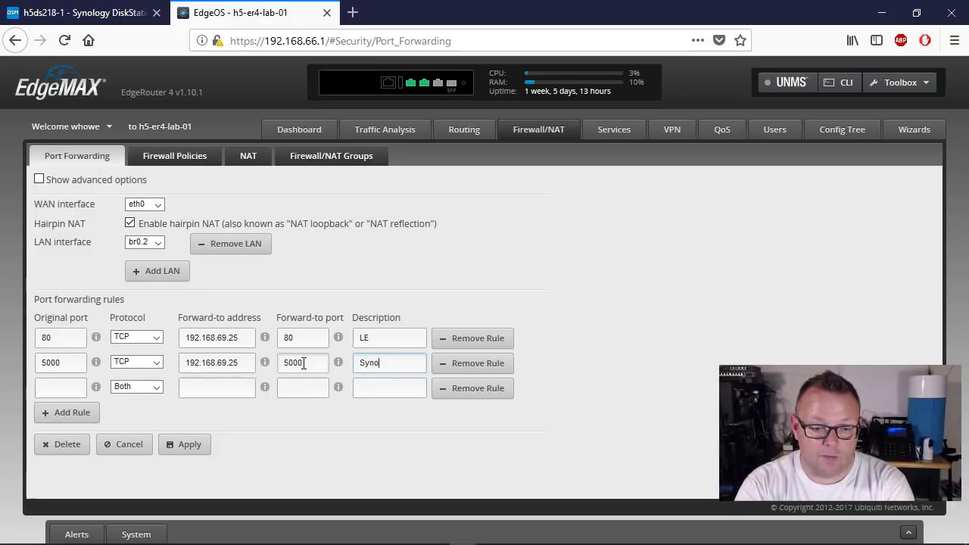
Step: Set rule three: port 5001, TCP, to 192.168.69.25, 'Syno2', and apply all three rules
click(62, 389)
text(5001)
click(137, 387)
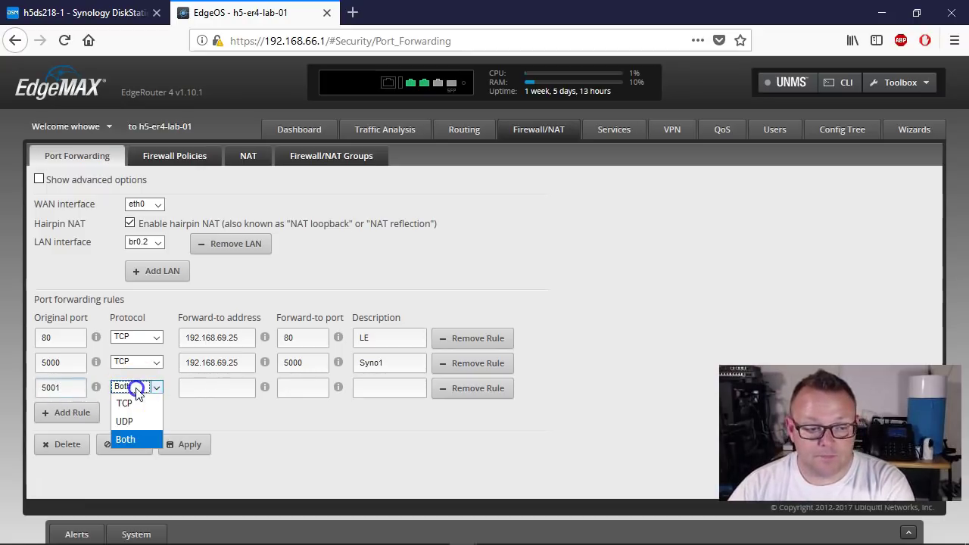
click(130, 399)
click(199, 390)
text(192)
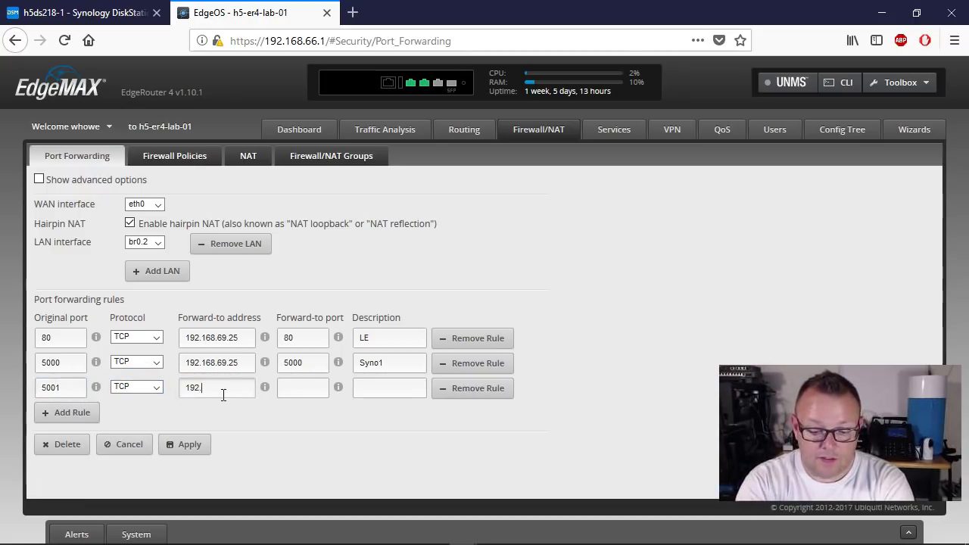
text(.168.69.25)
click(282, 389)
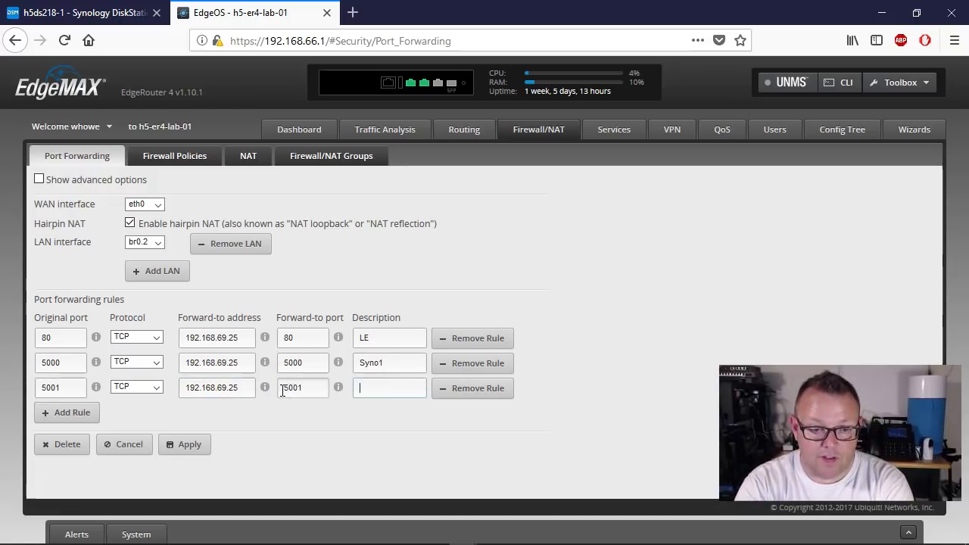
click(198, 445)
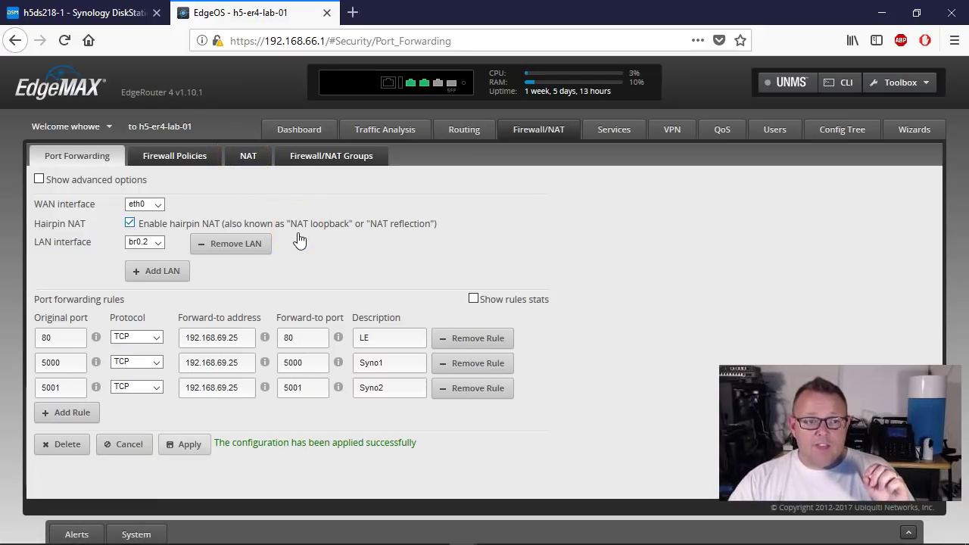
click(904, 132)
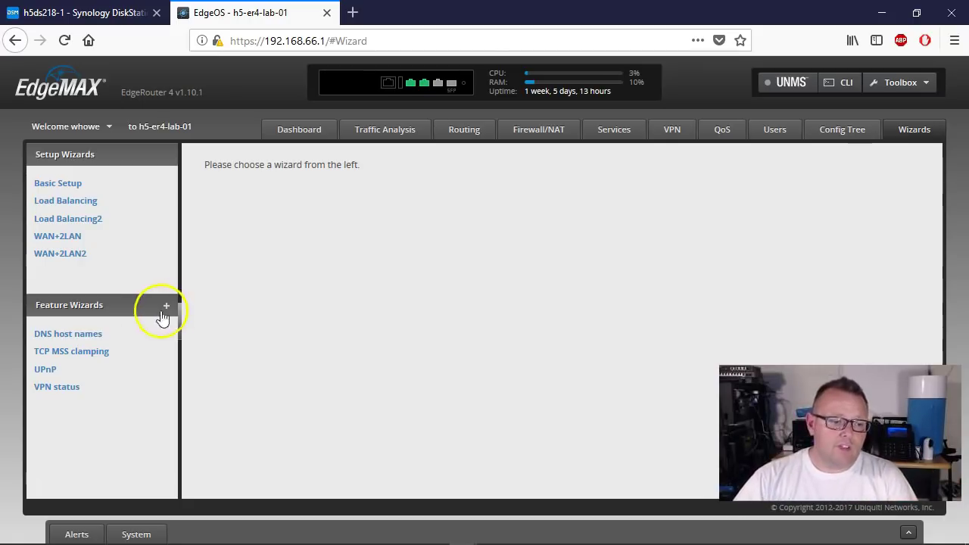
Step: Reopen DNS host names to confirm synology1.howex5.com is stored for 192.168.69.25
click(61, 336)
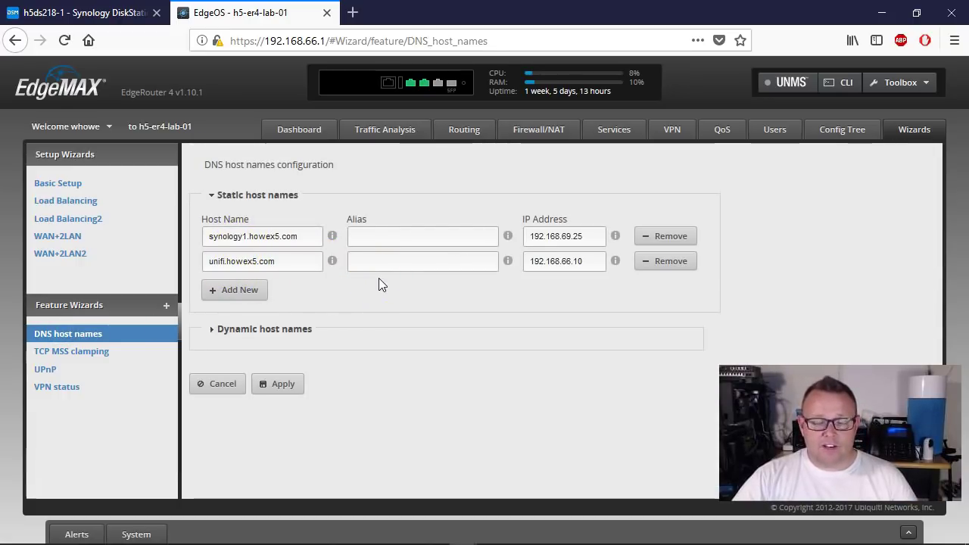
click(87, 13)
Step: Go to Control Panel's External Access advanced settings and select the Hostname field
click(83, 218)
drag(492, 165, 393, 99)
click(249, 283)
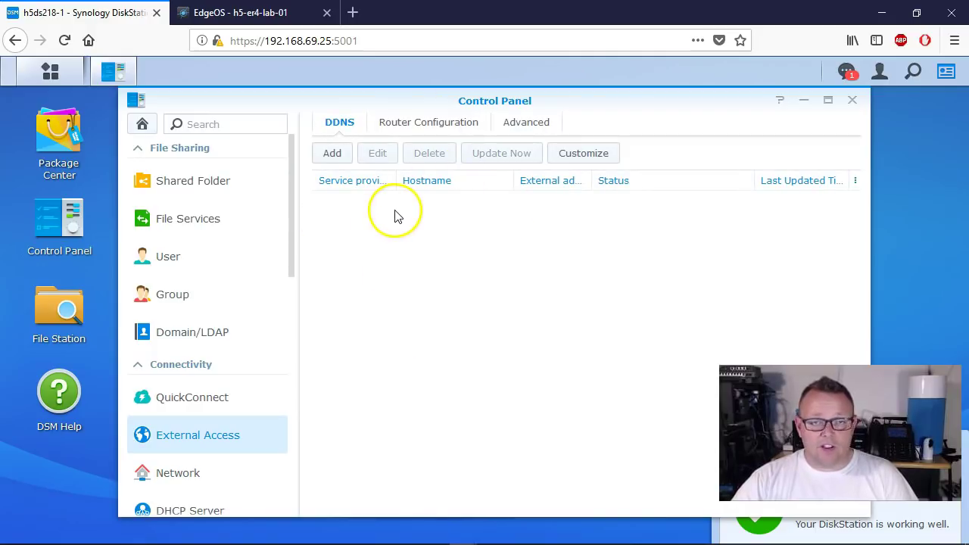
click(420, 126)
click(533, 129)
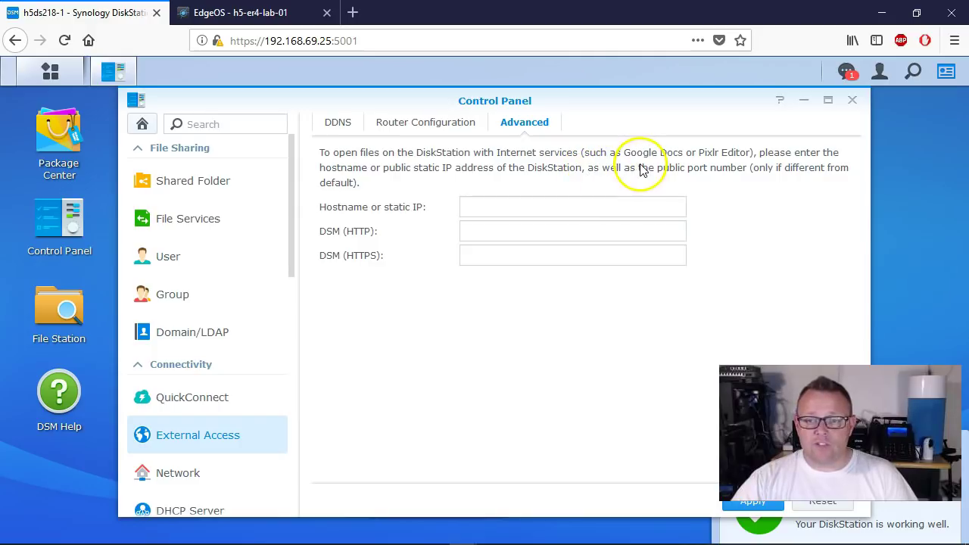
click(541, 205)
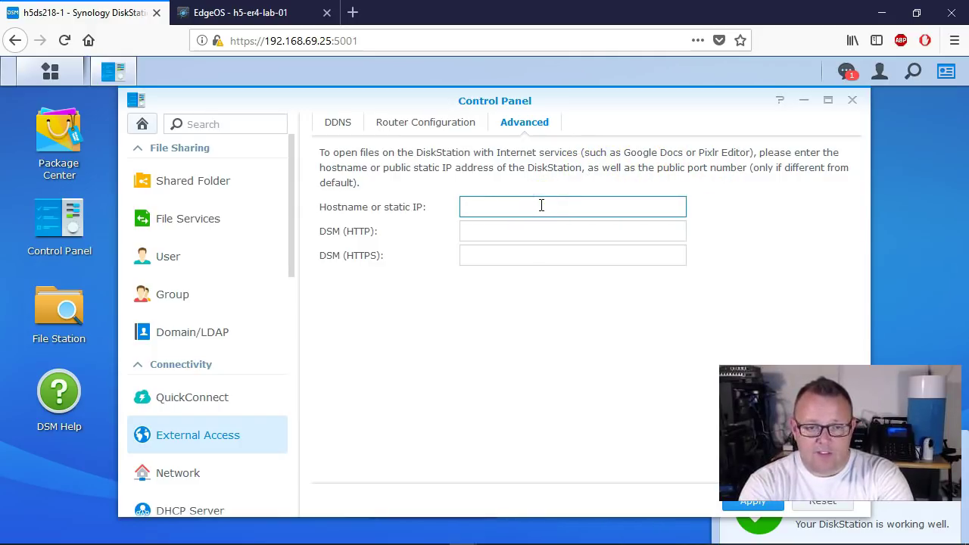
Step: Copy synology1.howex5.com from EdgeOS into the Hostname field and apply it
click(249, 13)
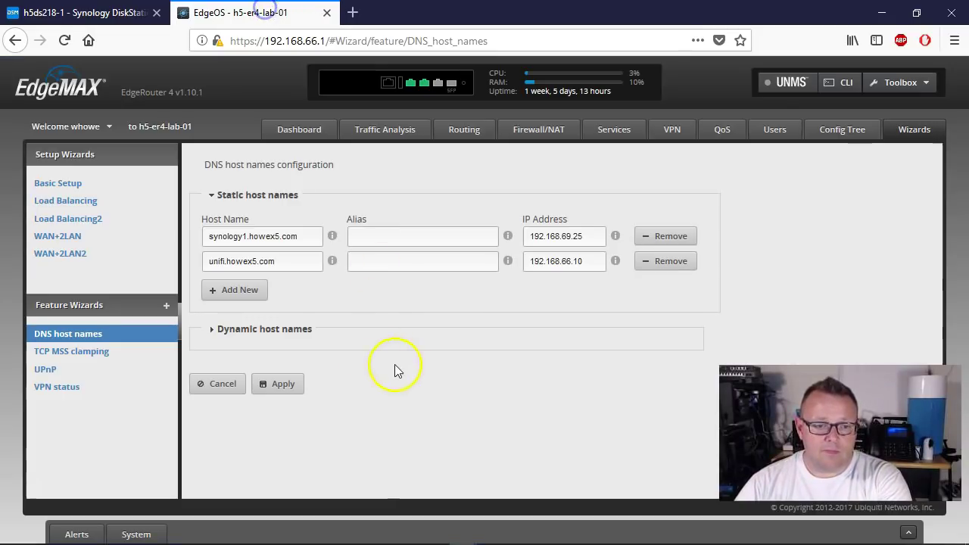
triple_click(298, 237)
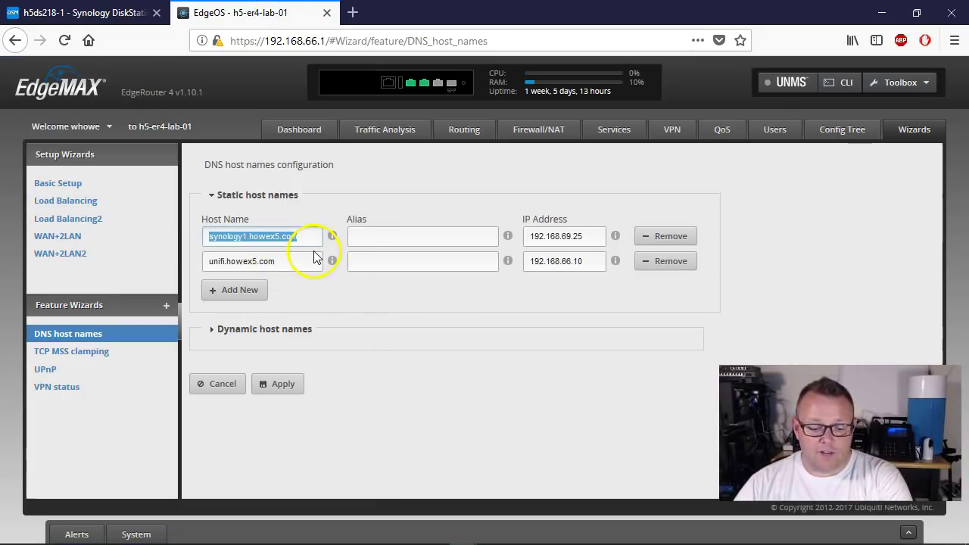
key(ctrl+c)
click(84, 13)
key(ctrl+v)
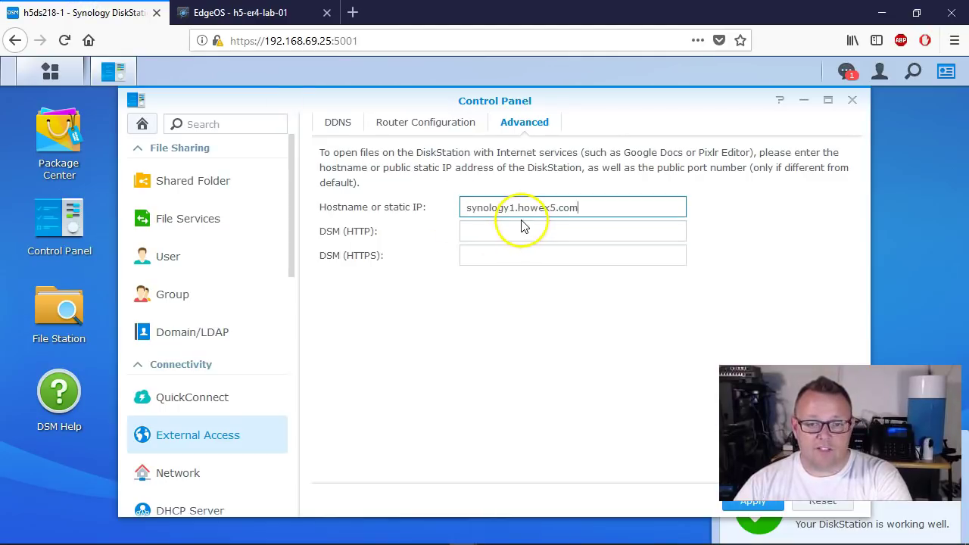
click(734, 506)
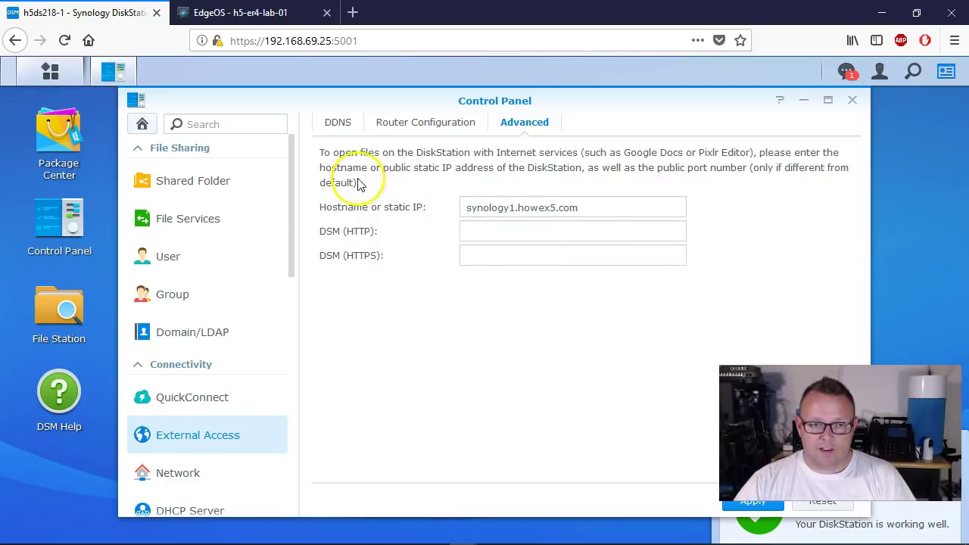
click(333, 124)
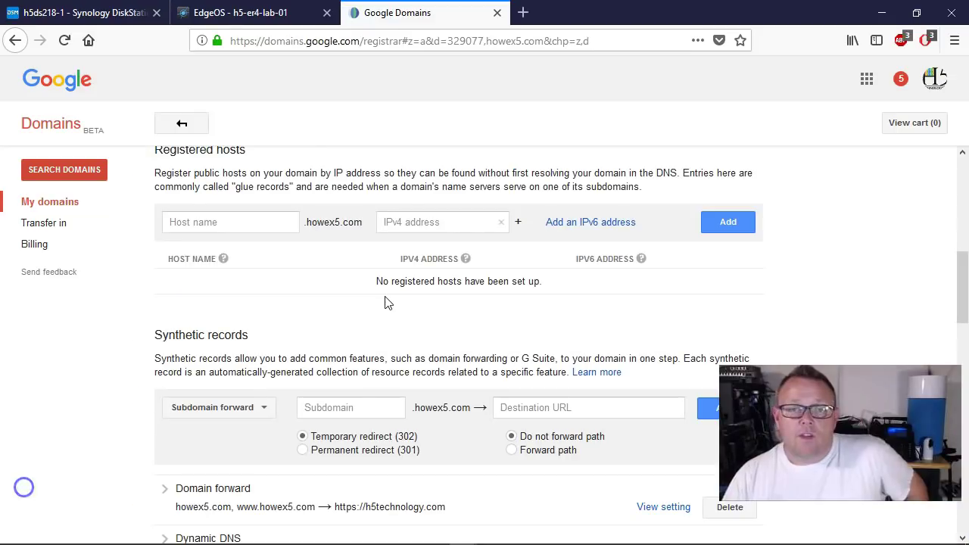
Step: Add a Dynamic DNS synthetic record for subdomain synology1 on howex5.com
click(380, 295)
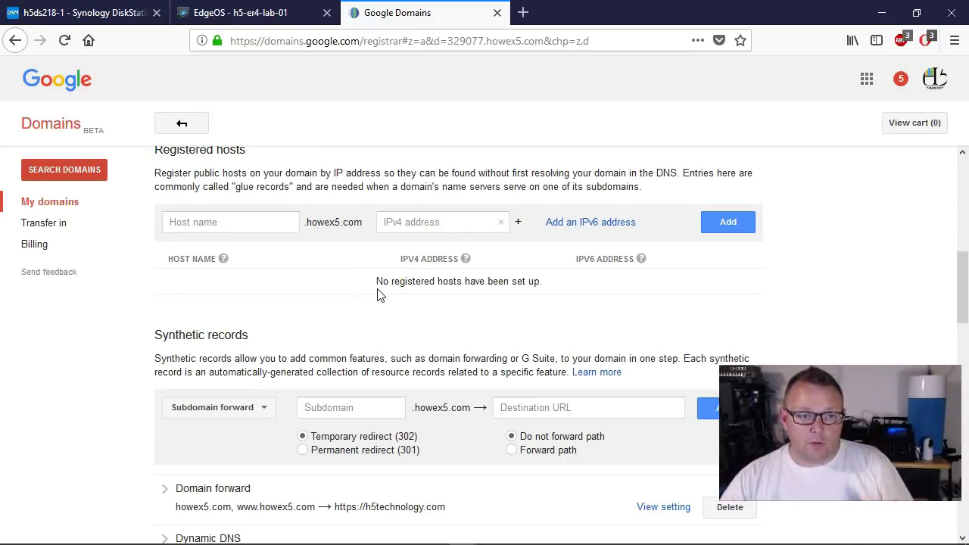
click(374, 277)
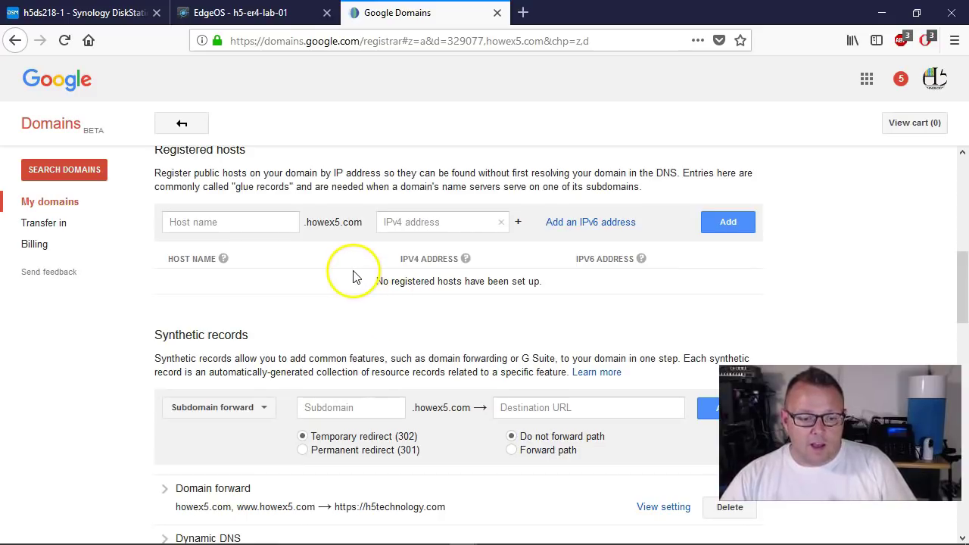
click(249, 408)
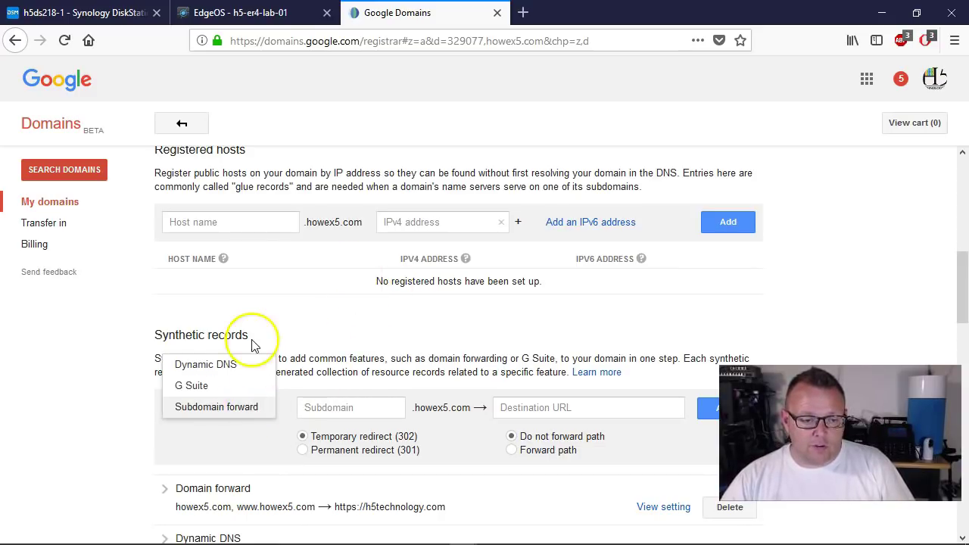
click(223, 364)
click(341, 409)
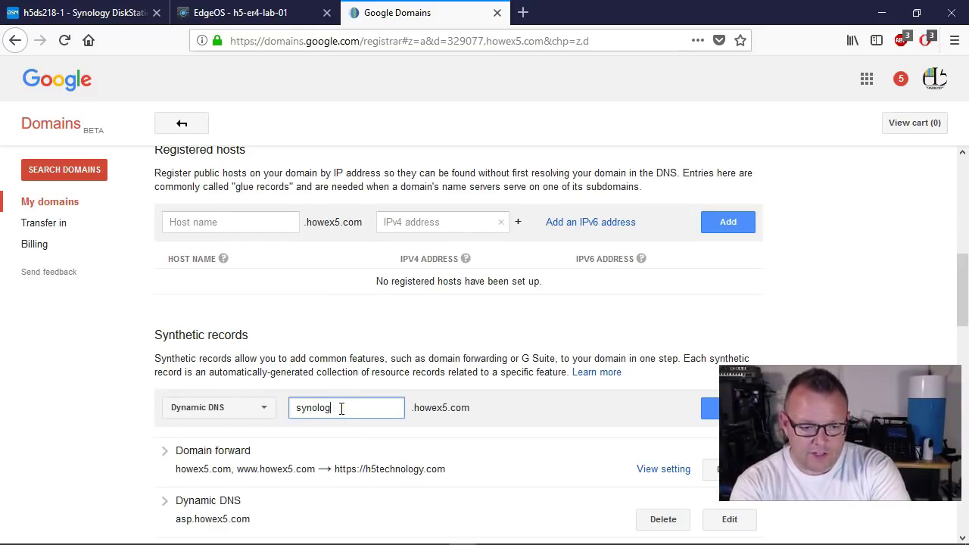
click(712, 409)
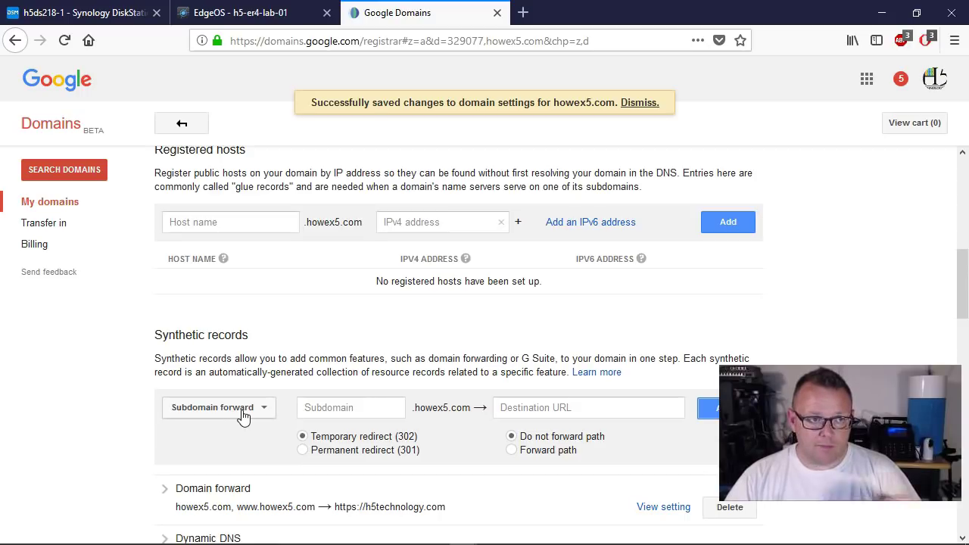
mouse_move(22, 541)
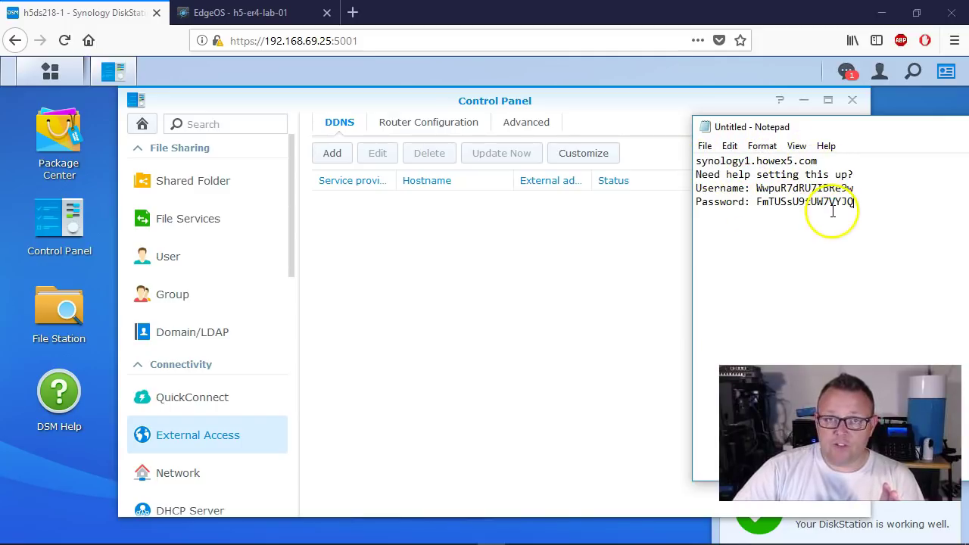
Step: Add a Google DDNS entry for synology1.howex5.com using the credentials pasted from Notepad
click(332, 157)
click(463, 190)
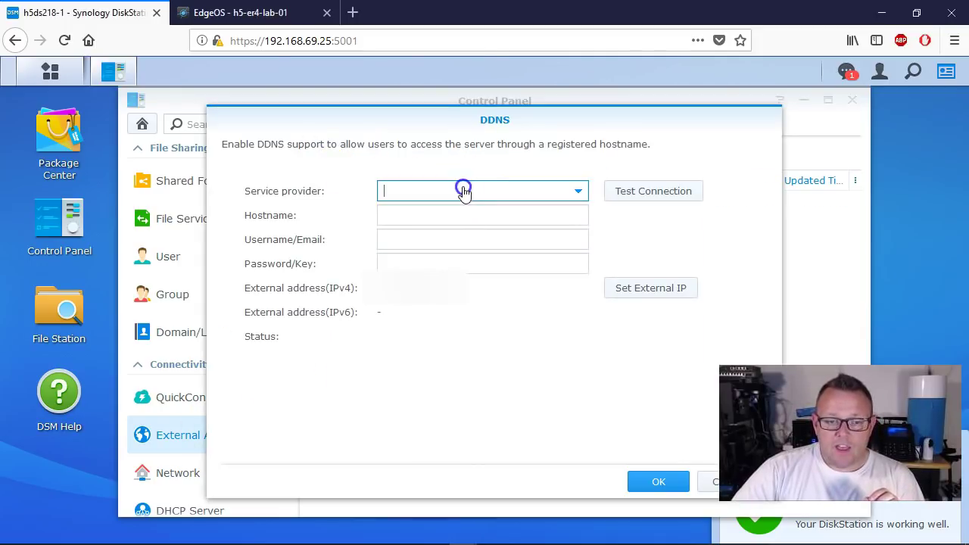
scroll(458, 274, down, 3)
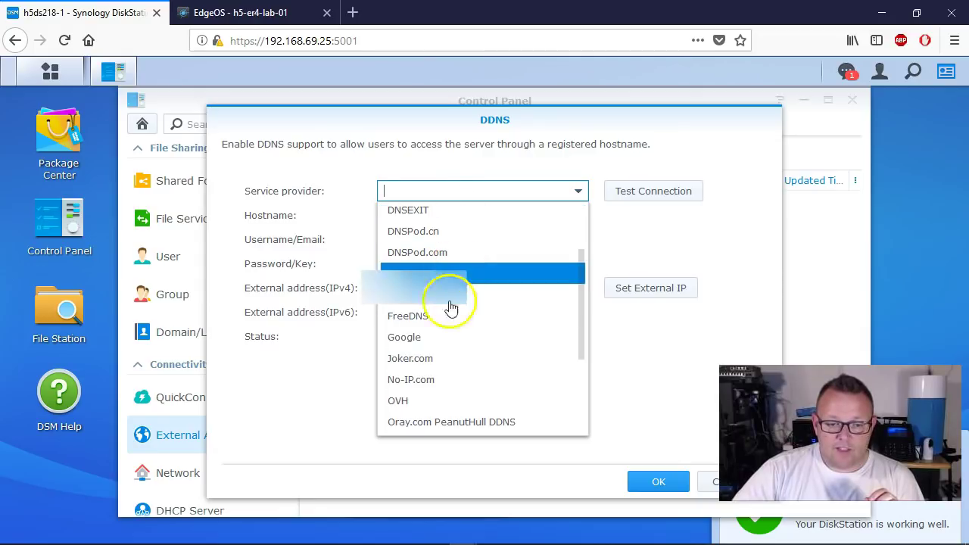
click(411, 338)
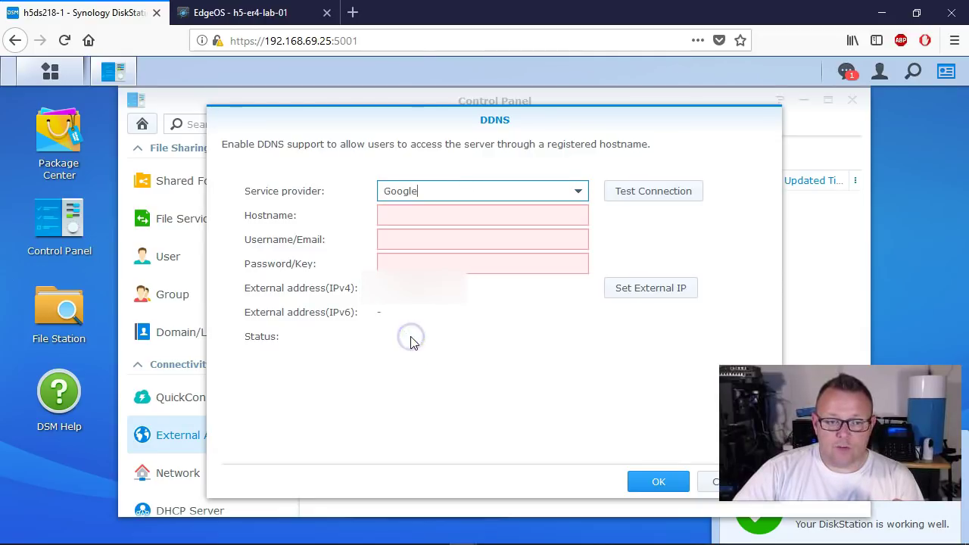
click(451, 214)
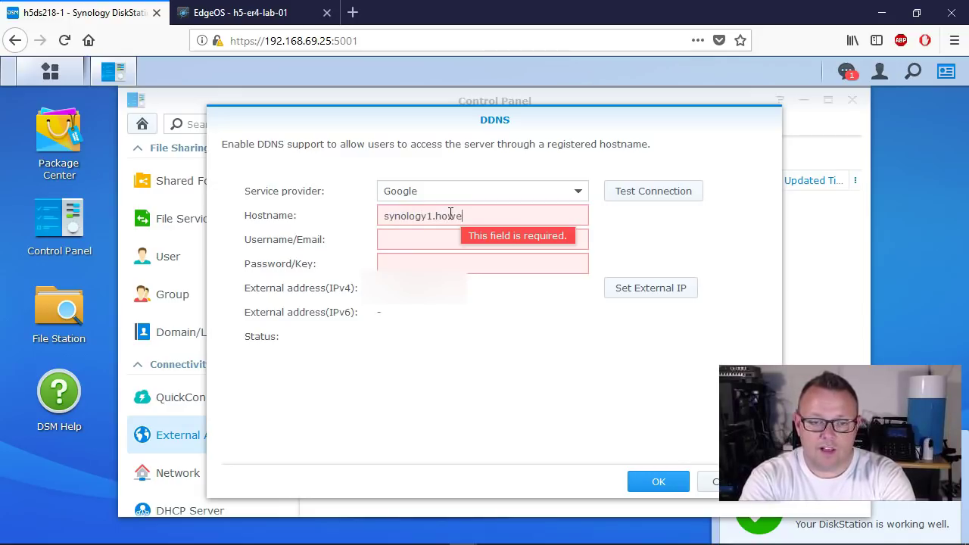
click(476, 242)
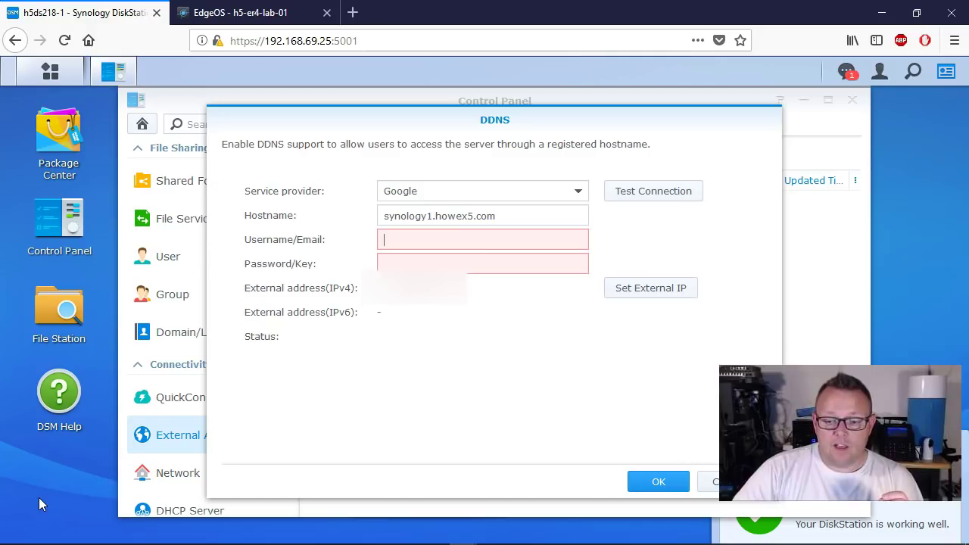
key(ctrl+v)
key(Tab)
key(ctrl+v)
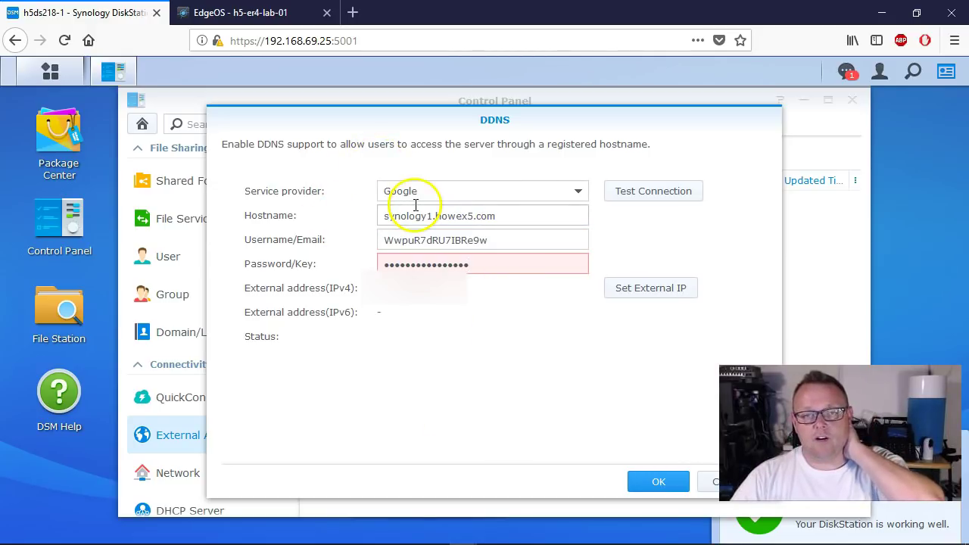
click(657, 484)
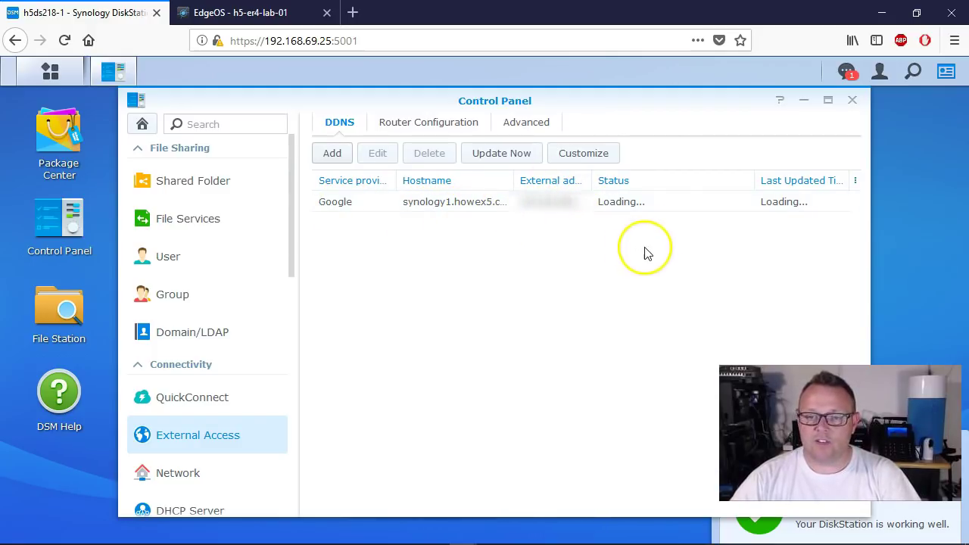
click(745, 226)
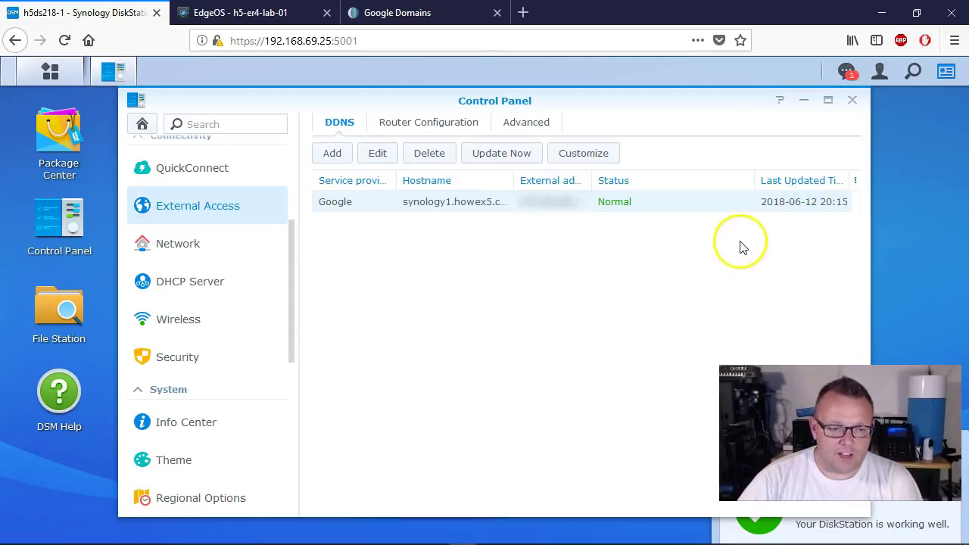
Step: In Security > Certificate, start a new certificate obtained from Let's Encrypt
scroll(224, 265, down, 2)
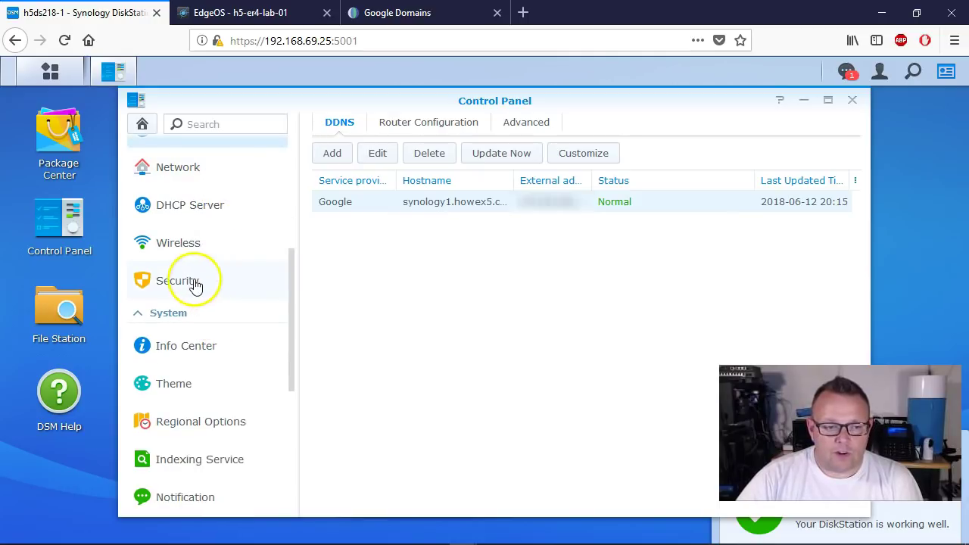
click(184, 281)
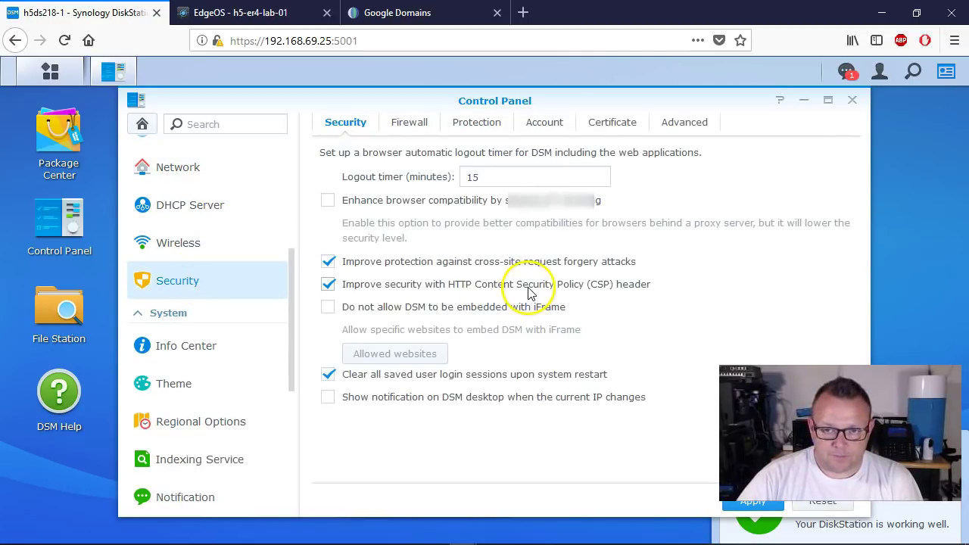
click(619, 123)
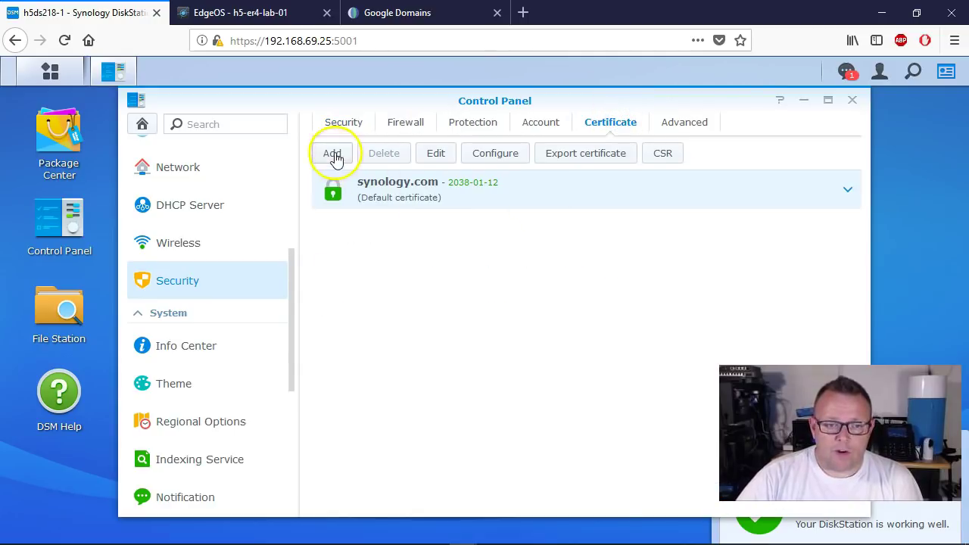
click(334, 153)
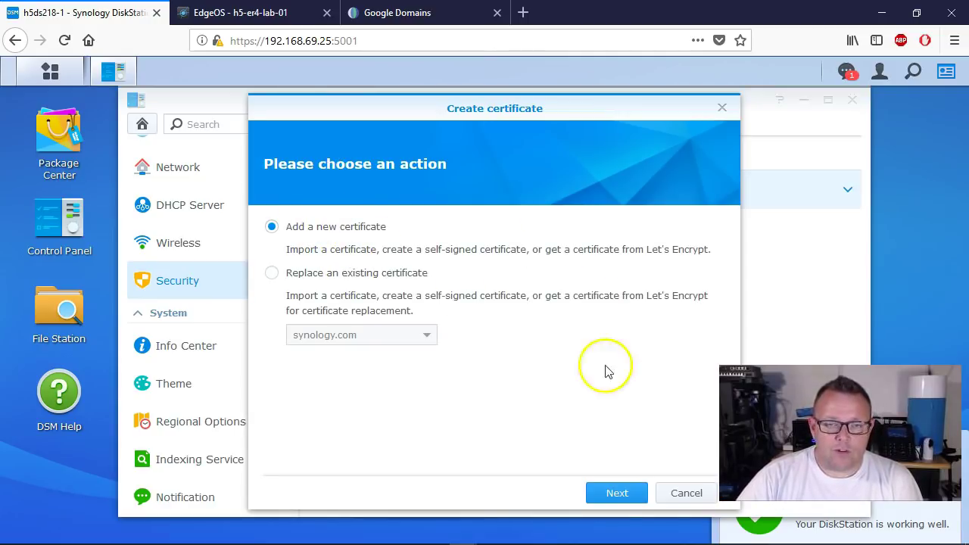
click(617, 492)
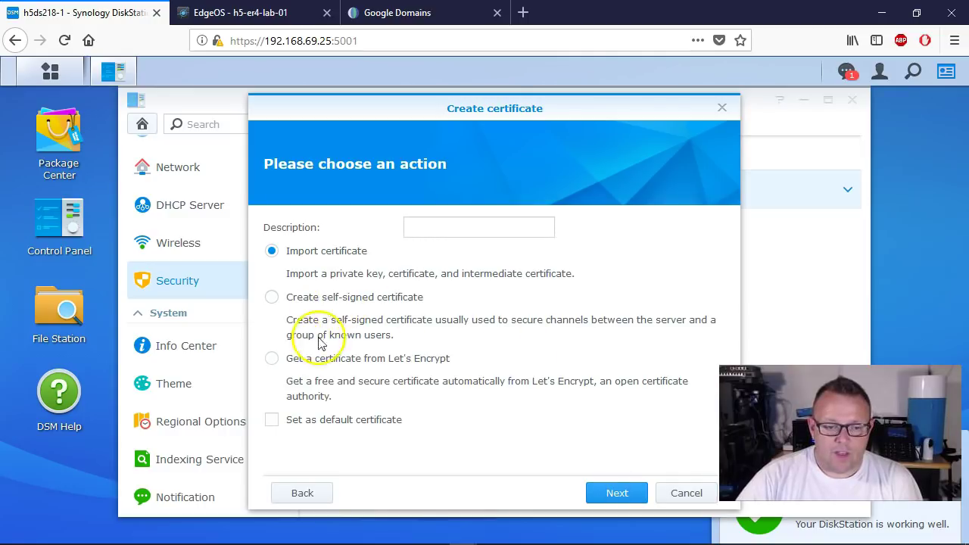
click(429, 227)
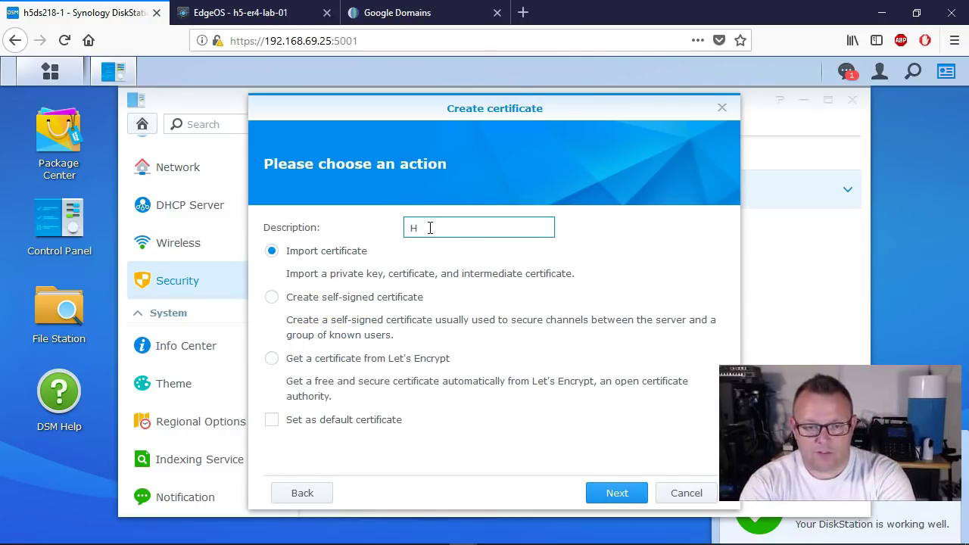
click(292, 359)
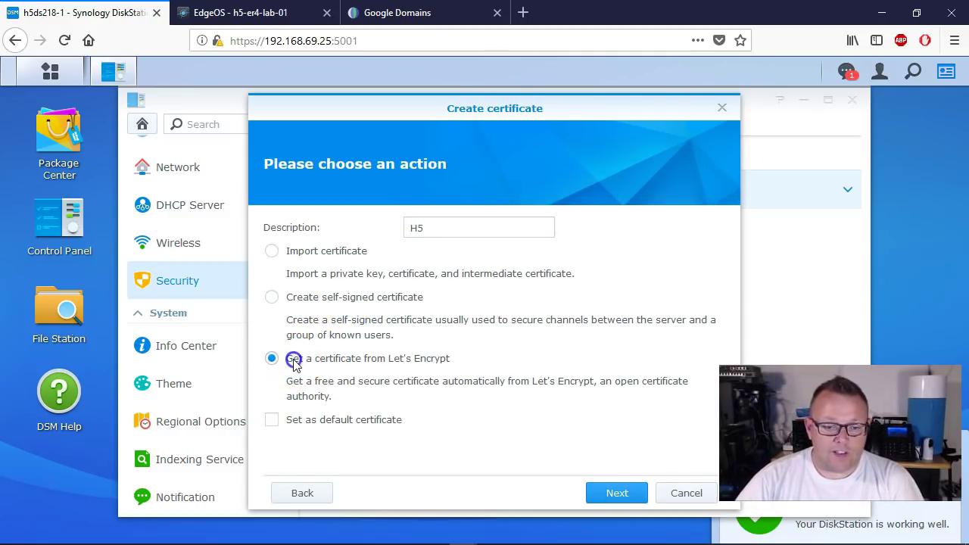
click(617, 492)
Step: Request the certificate for domain synology1.howex5.com with the account's email address
click(464, 229)
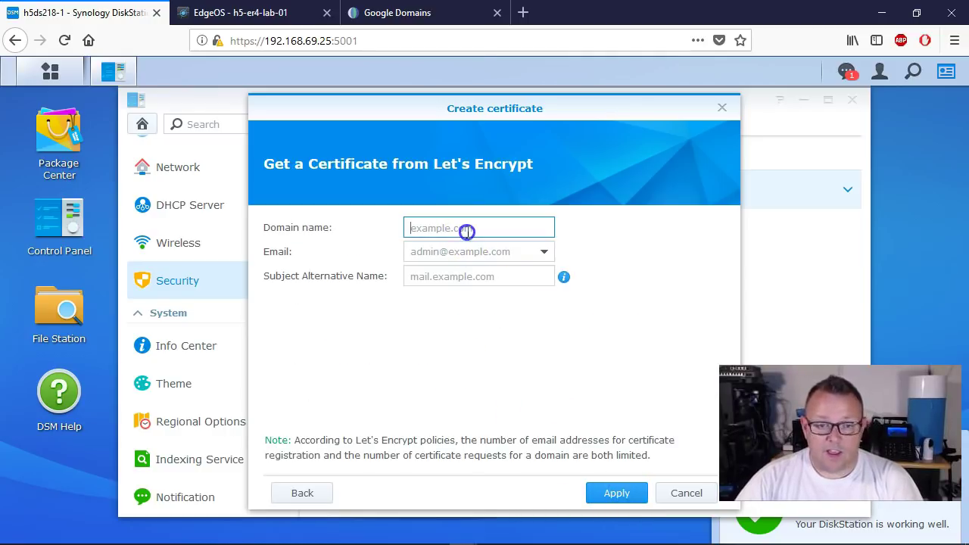
text(synology1)
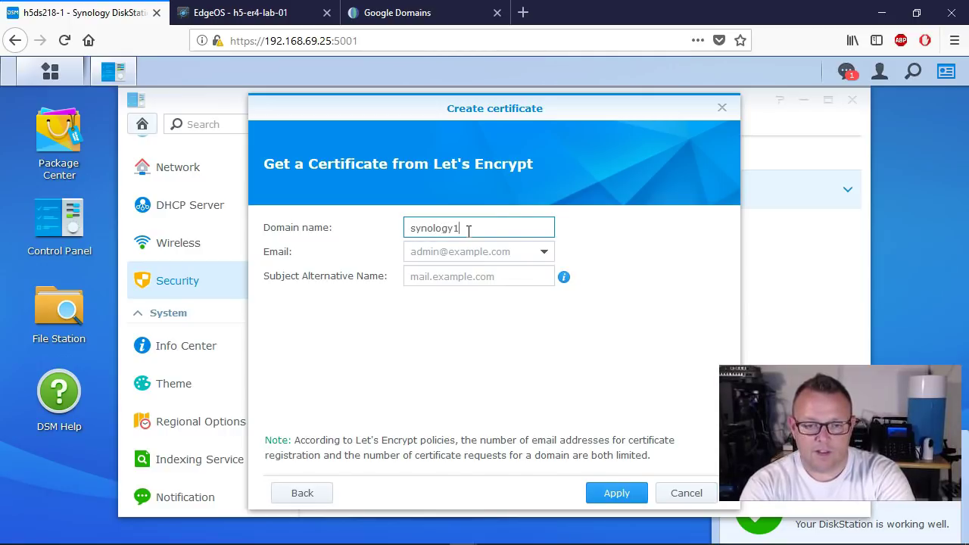
text(.howex5.com)
key(Tab)
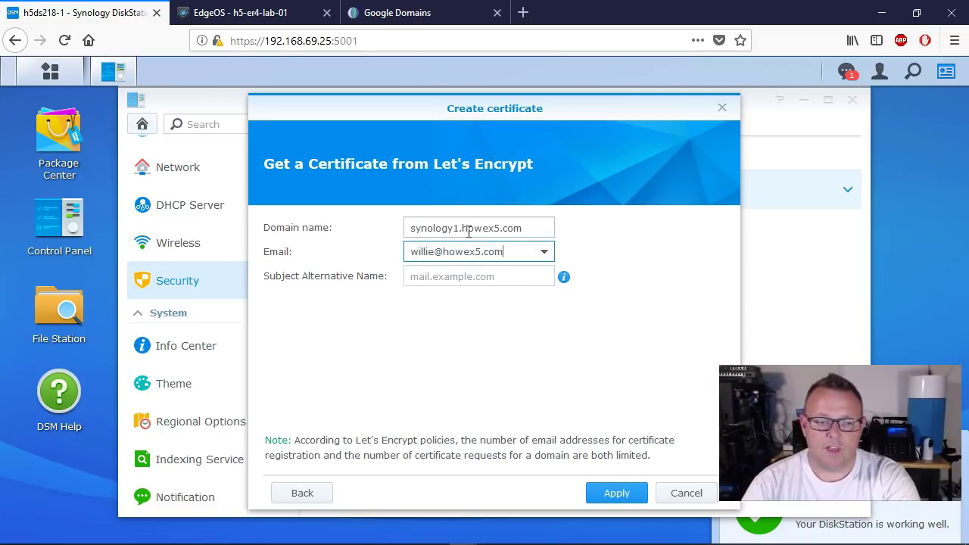
click(617, 493)
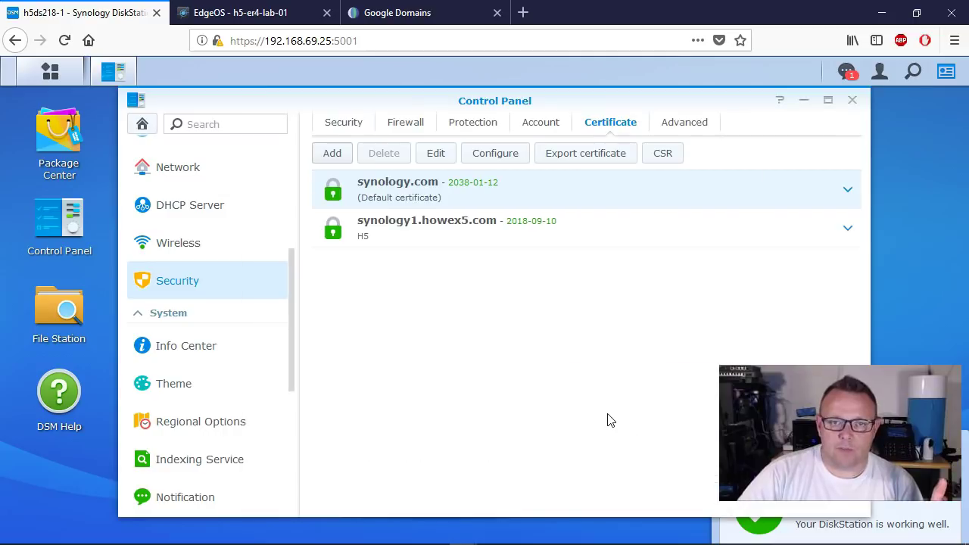
Step: Select the new synology1.howex5.com certificate and check its details
click(469, 230)
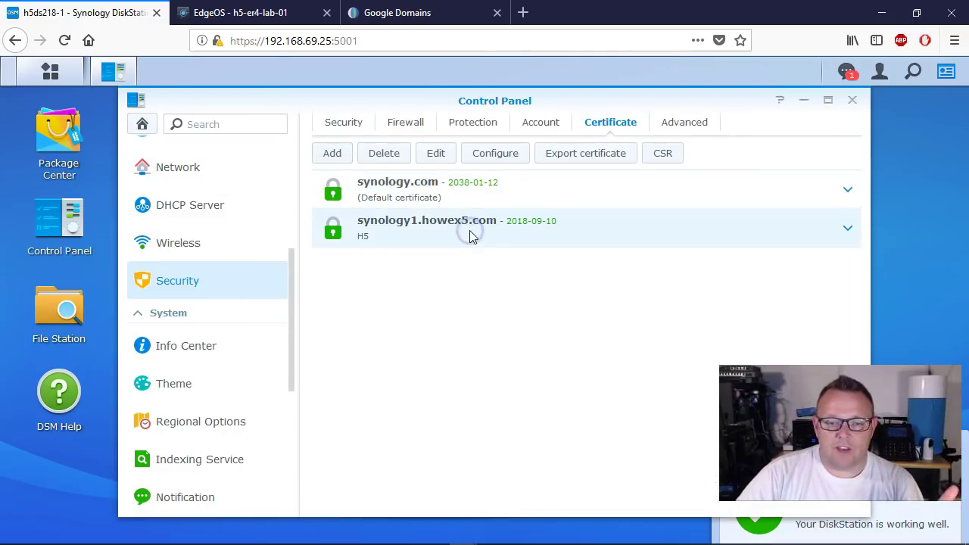
click(454, 232)
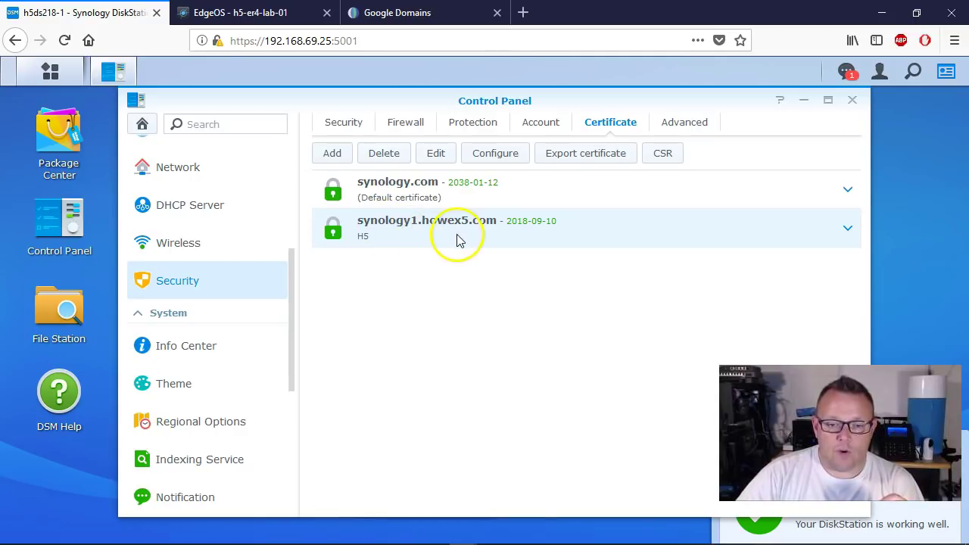
click(848, 228)
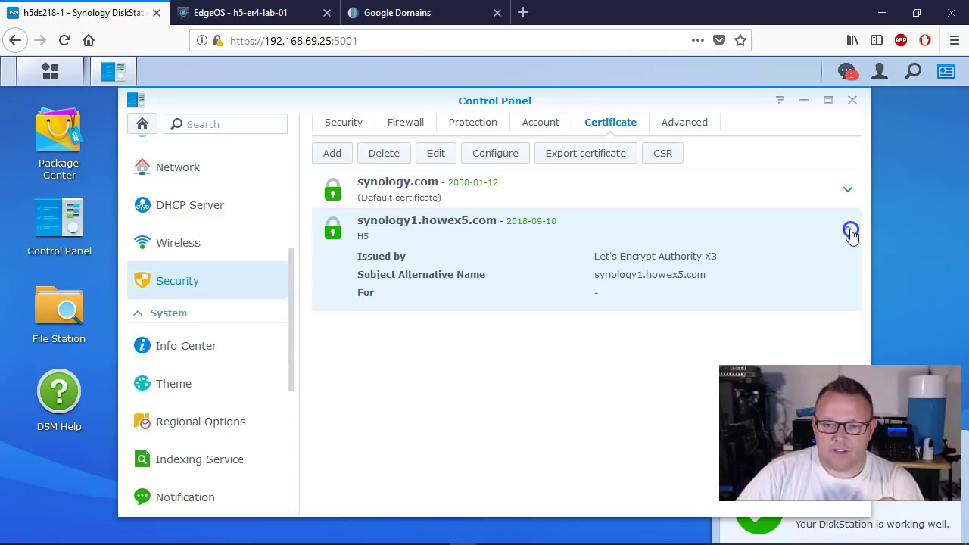
click(851, 232)
Step: Assign synology1.howex5.com to System default, Hyper Backup Vault and FTPS, then save
click(497, 154)
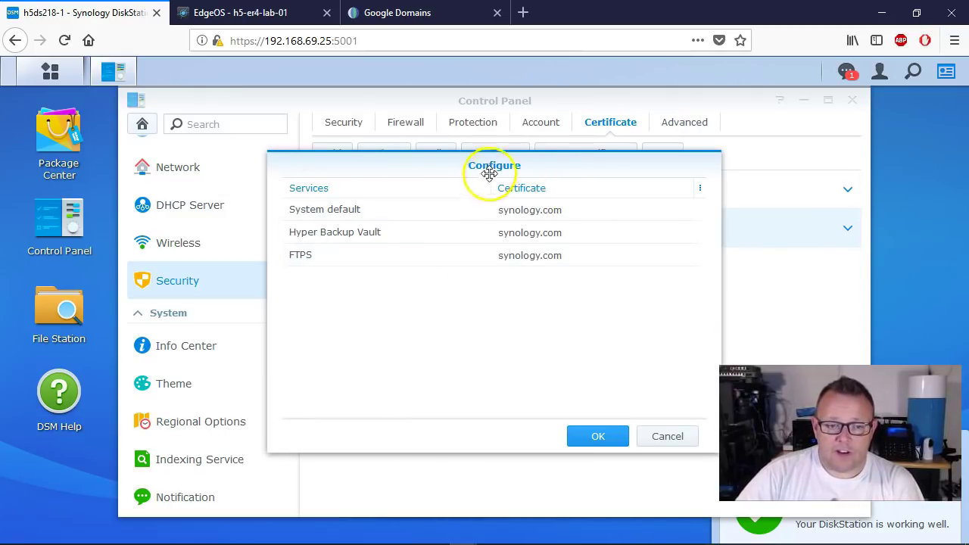
click(684, 213)
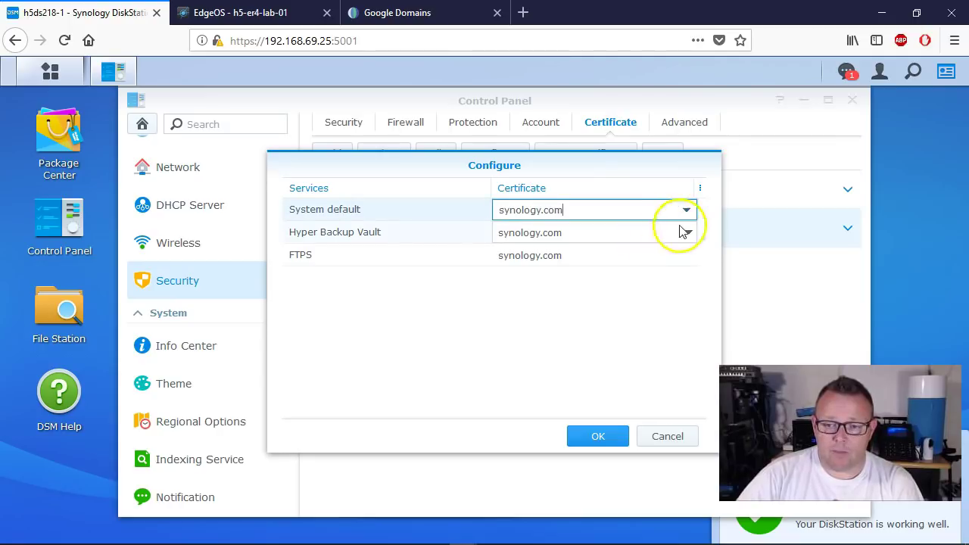
click(686, 210)
click(579, 234)
click(688, 234)
click(687, 234)
click(567, 259)
click(686, 257)
click(687, 256)
click(558, 282)
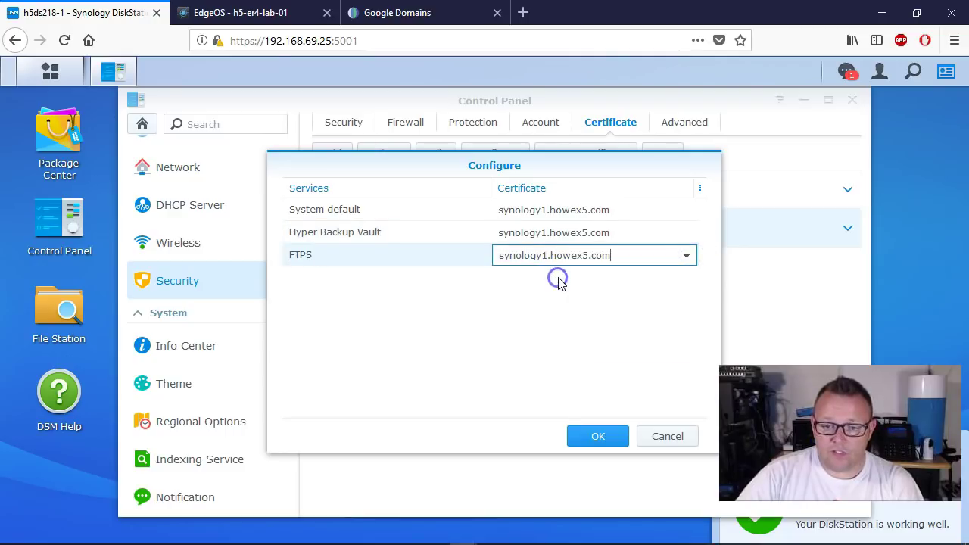
click(600, 438)
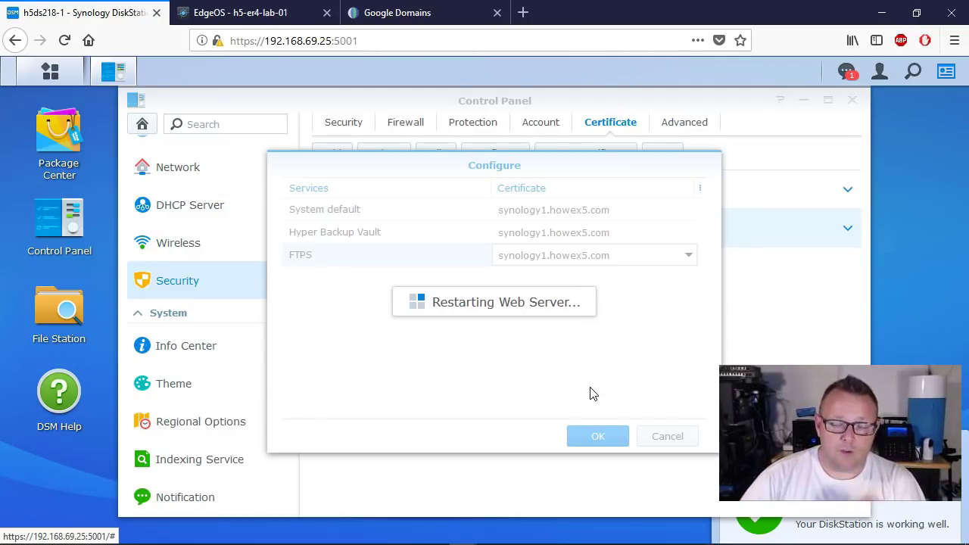
click(594, 391)
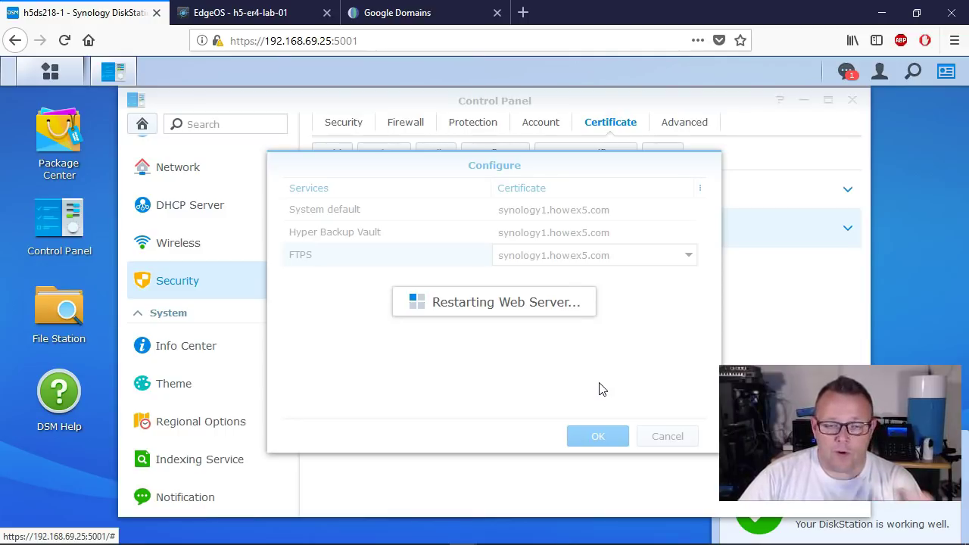
click(608, 372)
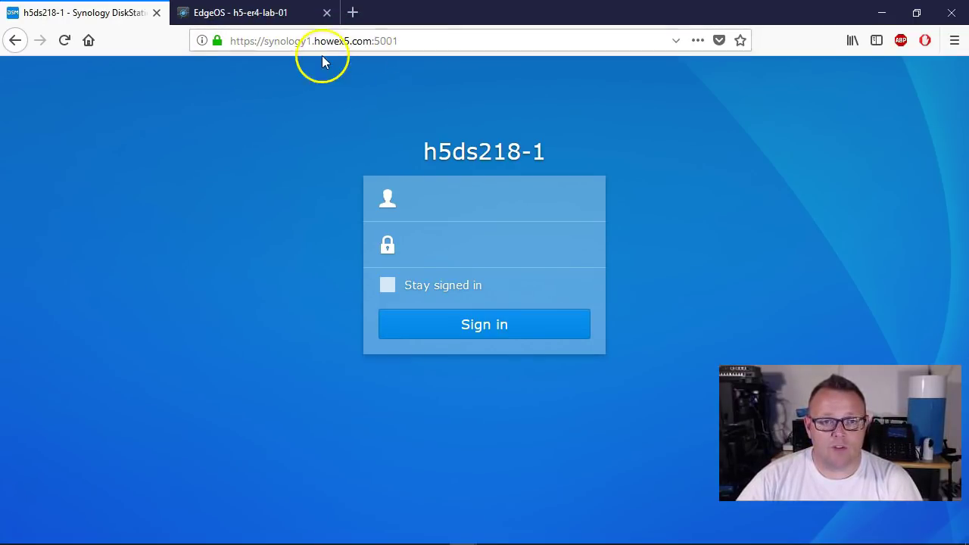
Step: Sign in to the h5ds218-1 DiskStation with the account username and password
click(411, 245)
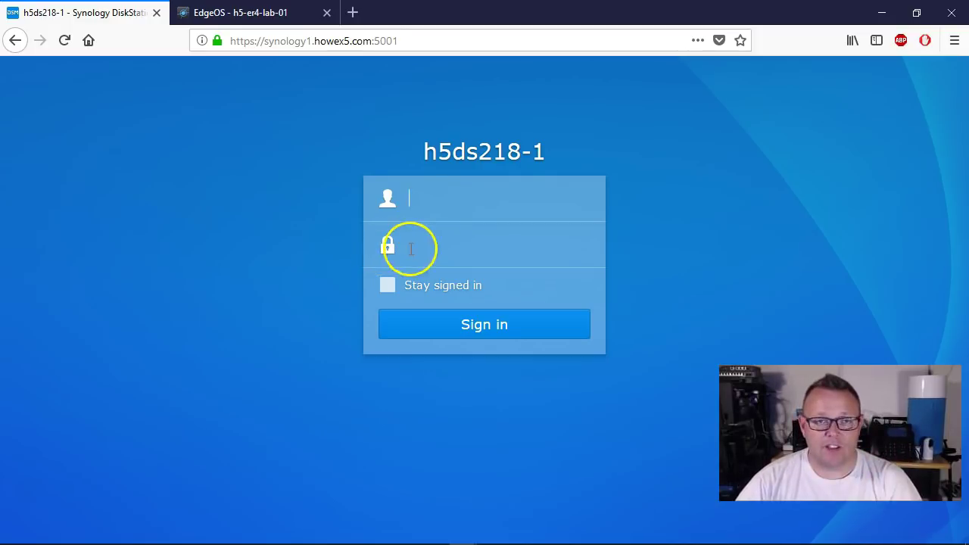
click(445, 204)
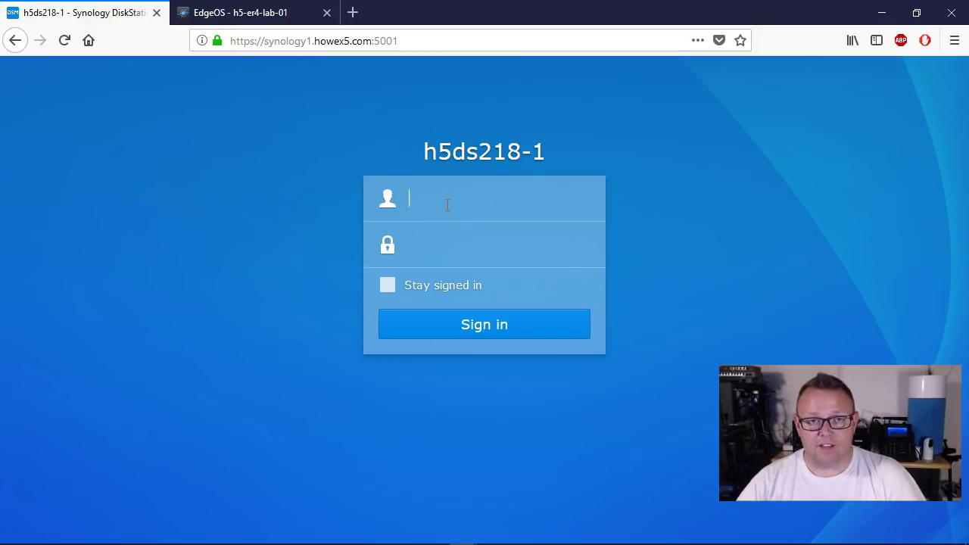
text(whowe)
key(Tab)
text(********)
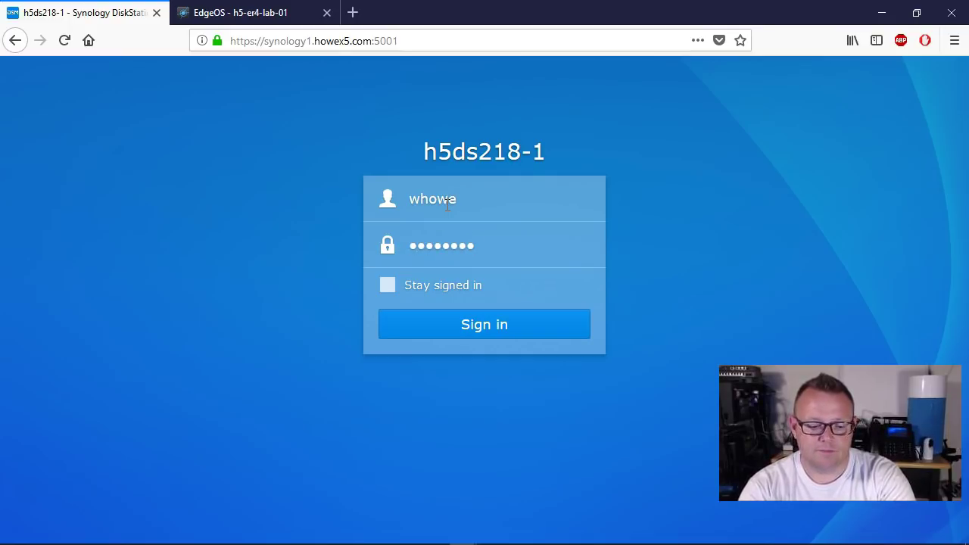
text(*)
key(Return)
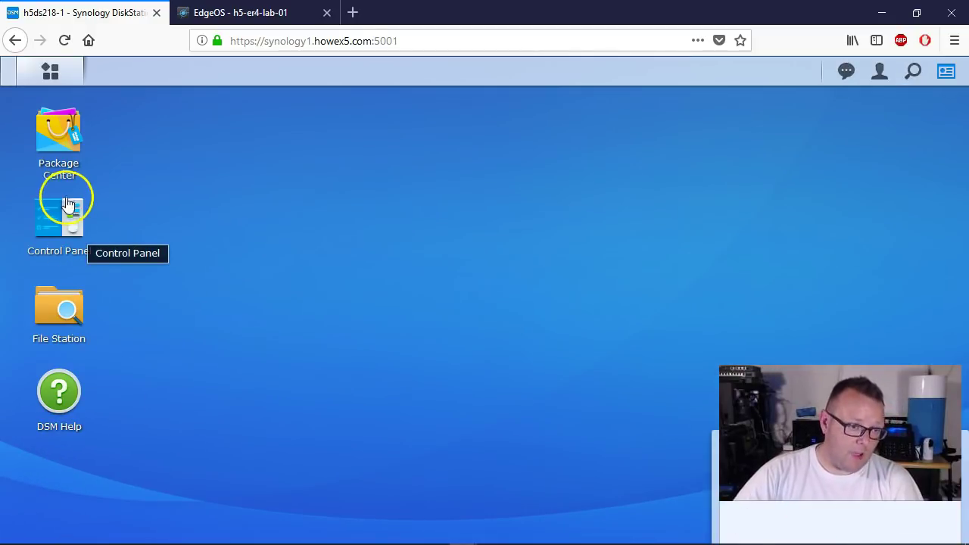
Step: Search Package Center for 'dns', install the DNS Server package, and launch it
click(67, 125)
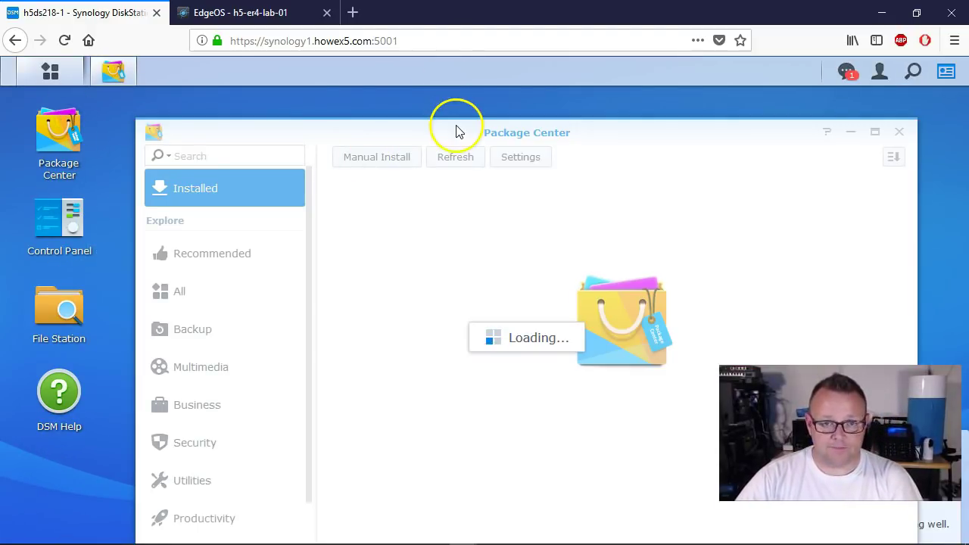
drag(456, 131, 462, 100)
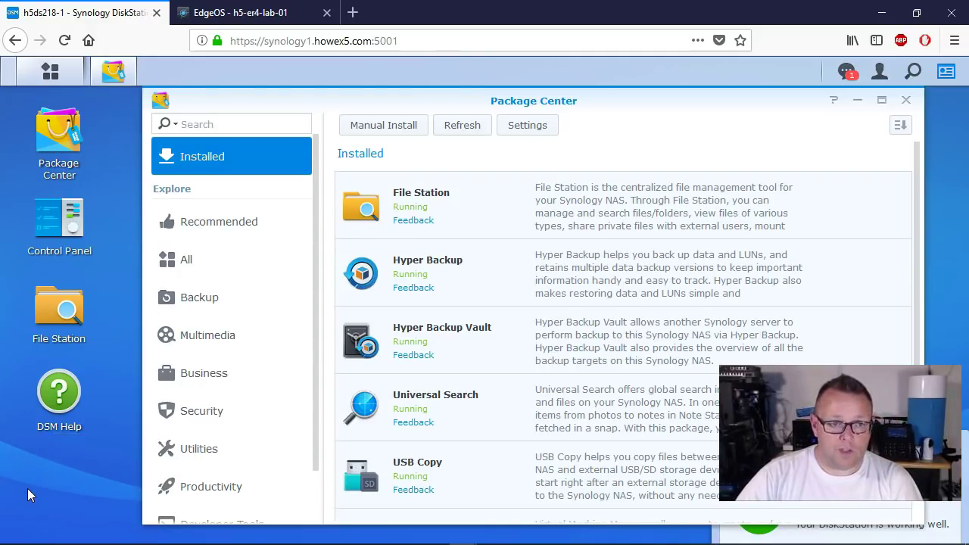
click(216, 123)
text(dns)
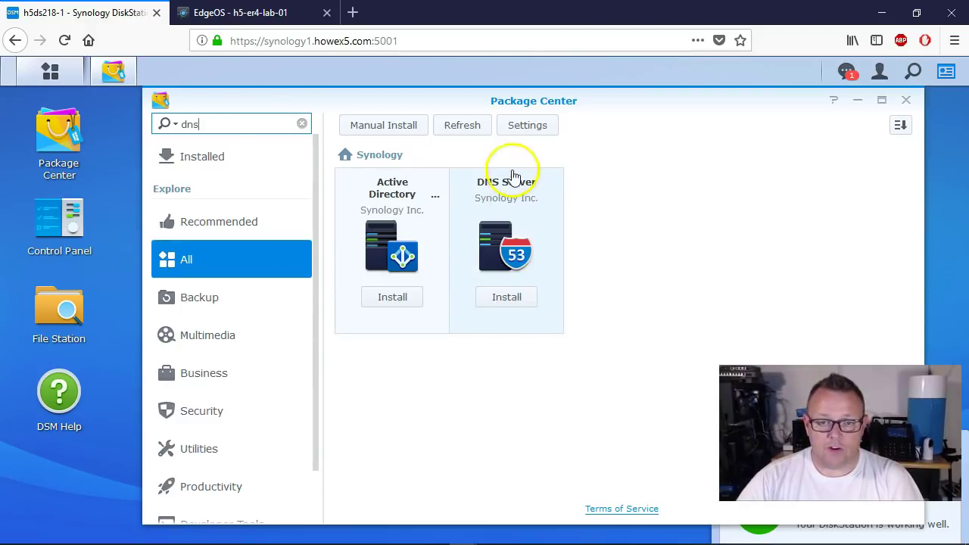
click(519, 303)
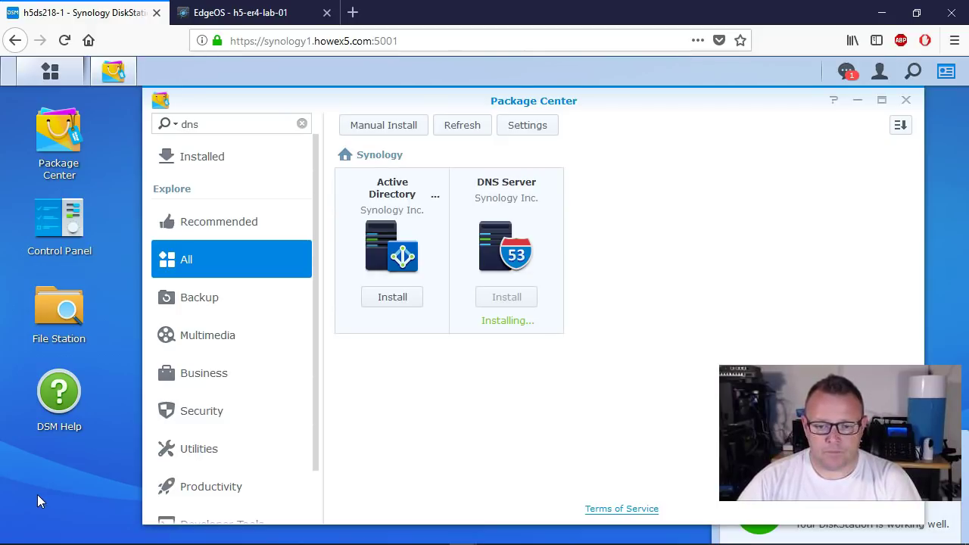
click(507, 299)
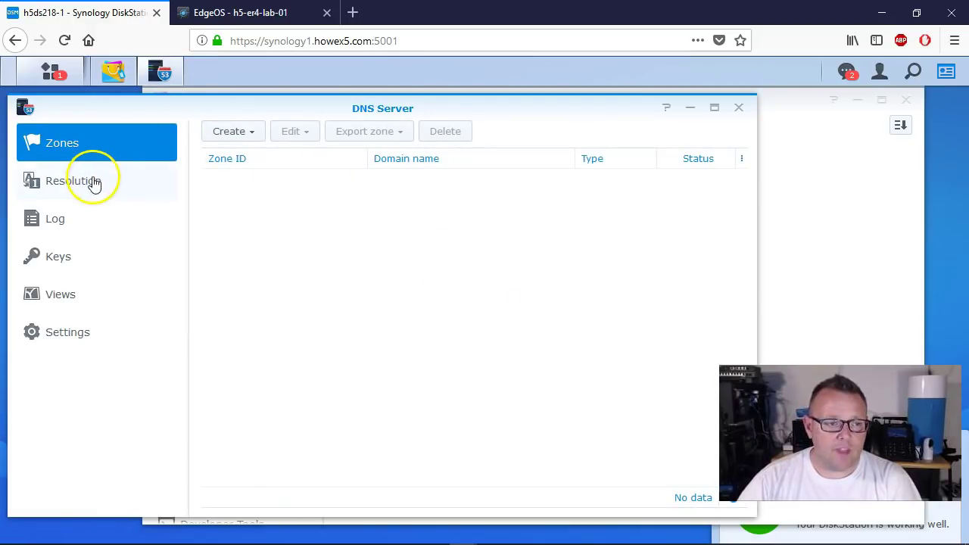
Step: Enable DNS resolution services with forwarder 1.1.1.1 and apply, returning to the Zones list
click(94, 184)
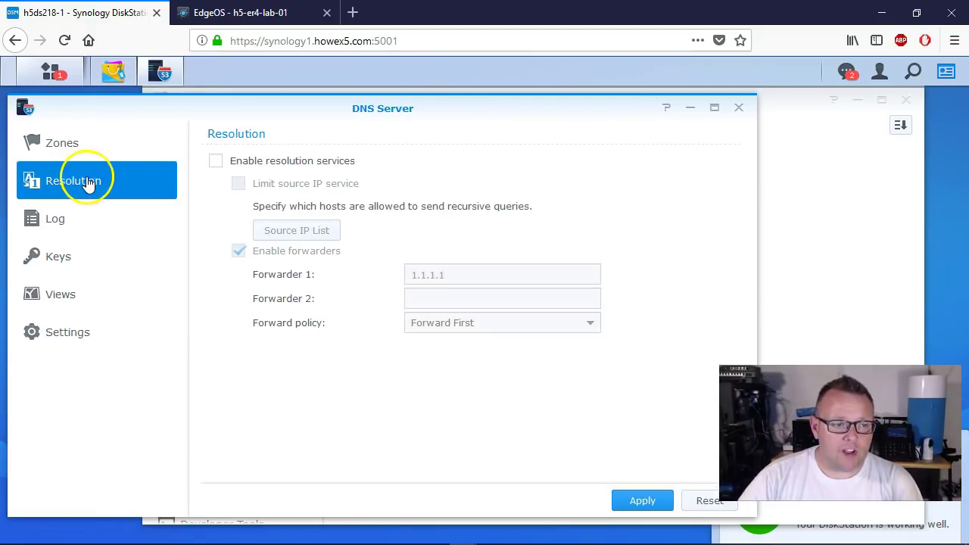
click(216, 161)
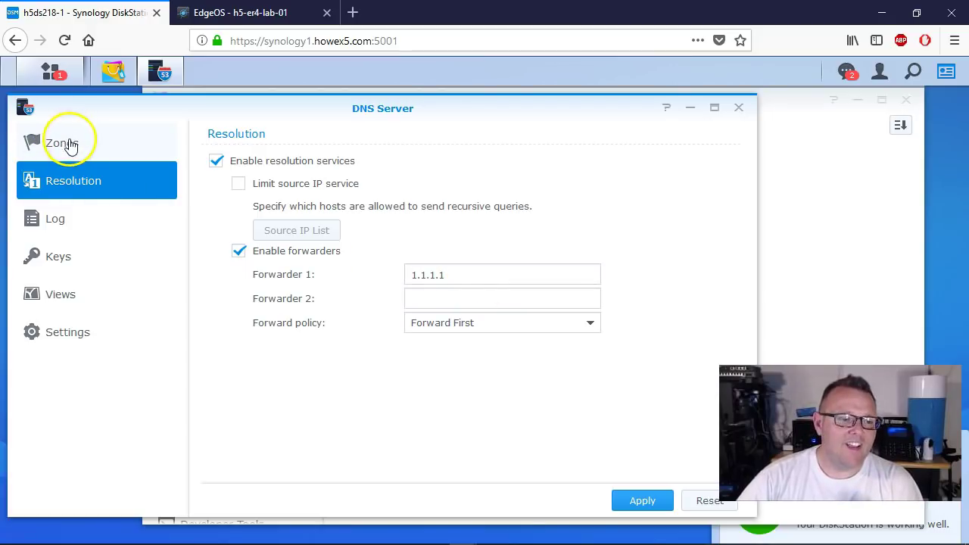
drag(201, 106, 242, 92)
click(683, 493)
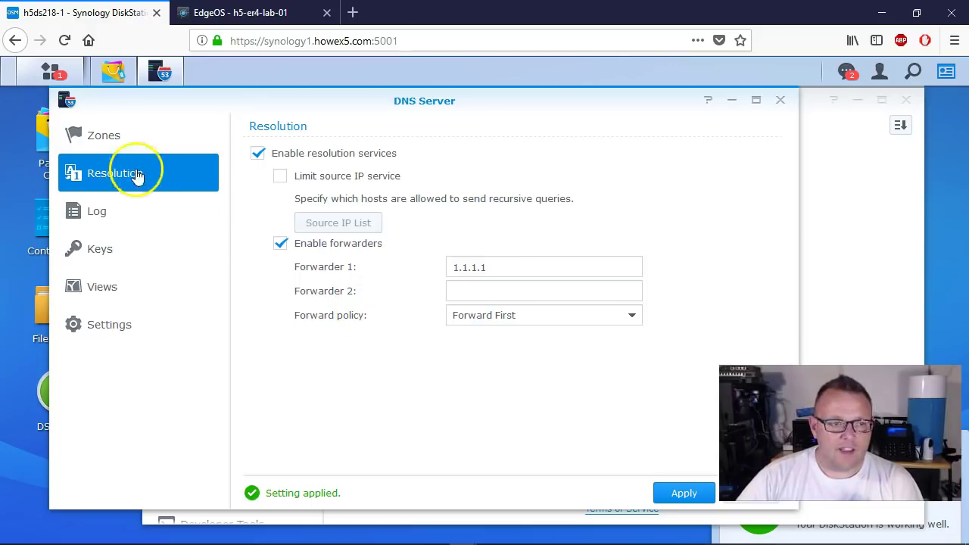
click(97, 140)
Step: Start a new forward master zone with domain name howex5.com
click(292, 124)
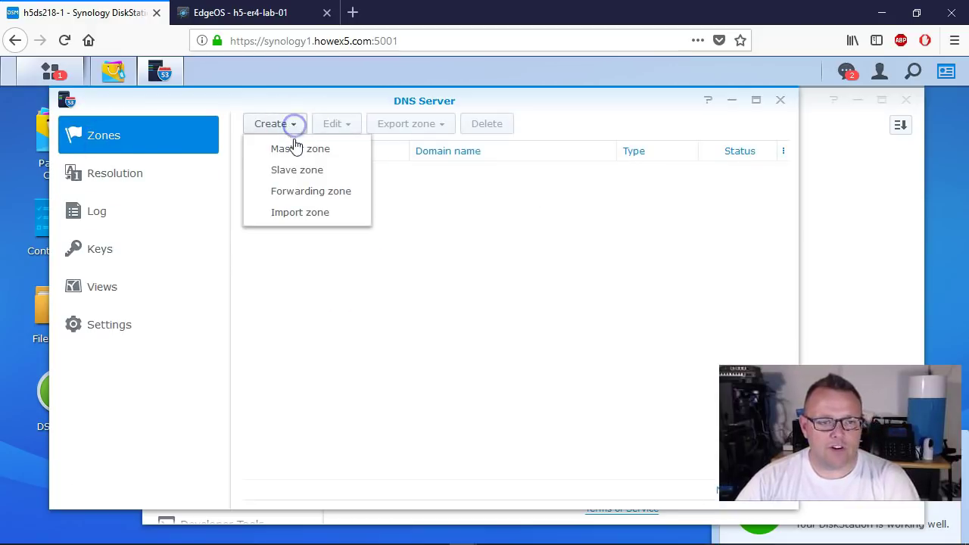
click(292, 144)
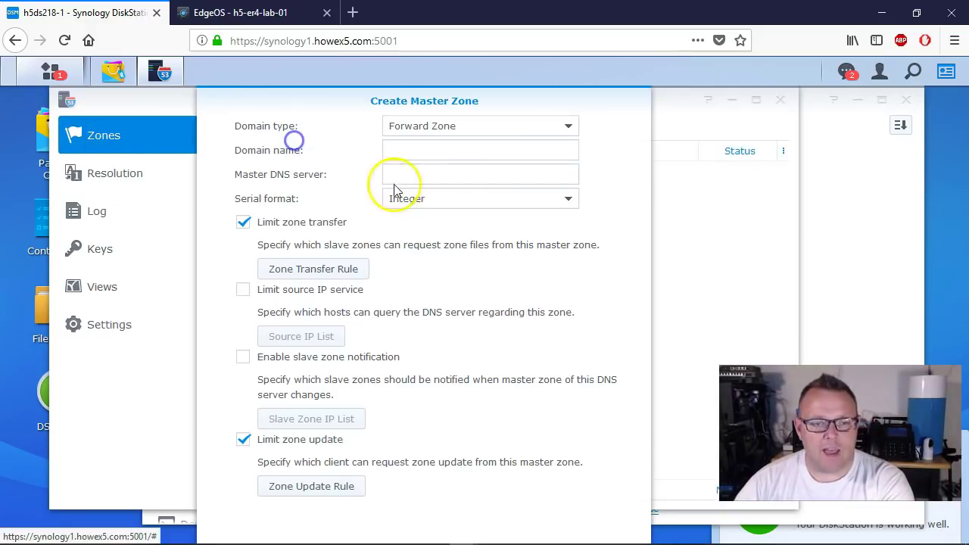
click(463, 136)
click(463, 136)
click(463, 137)
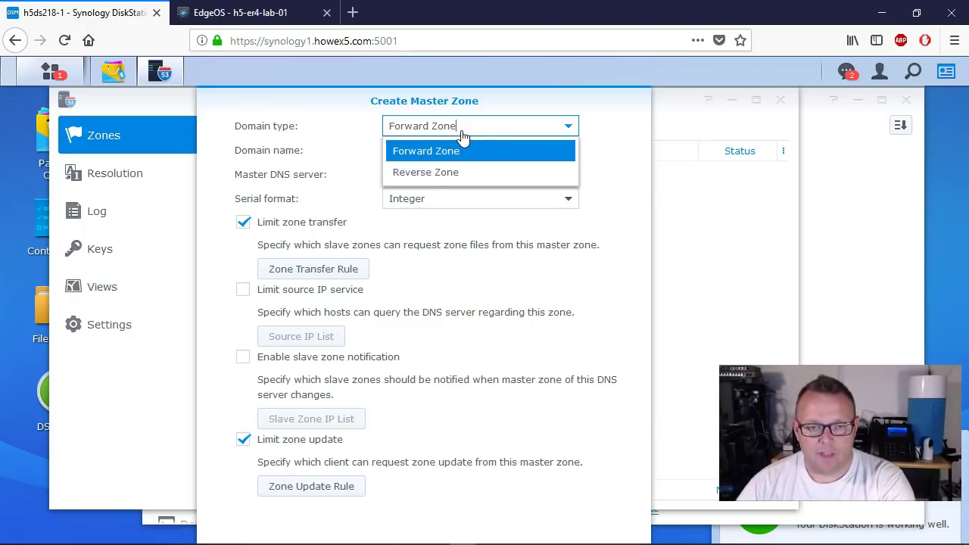
click(439, 152)
click(444, 150)
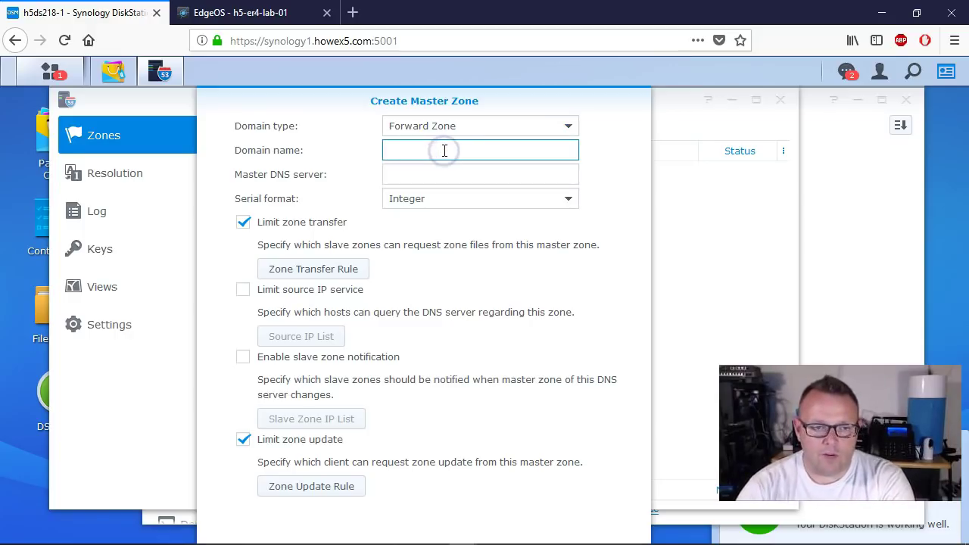
text(howex5.com)
Step: Set the master DNS server to 192.168.69.25, keep Integer serial format, and create the zone
key(Tab)
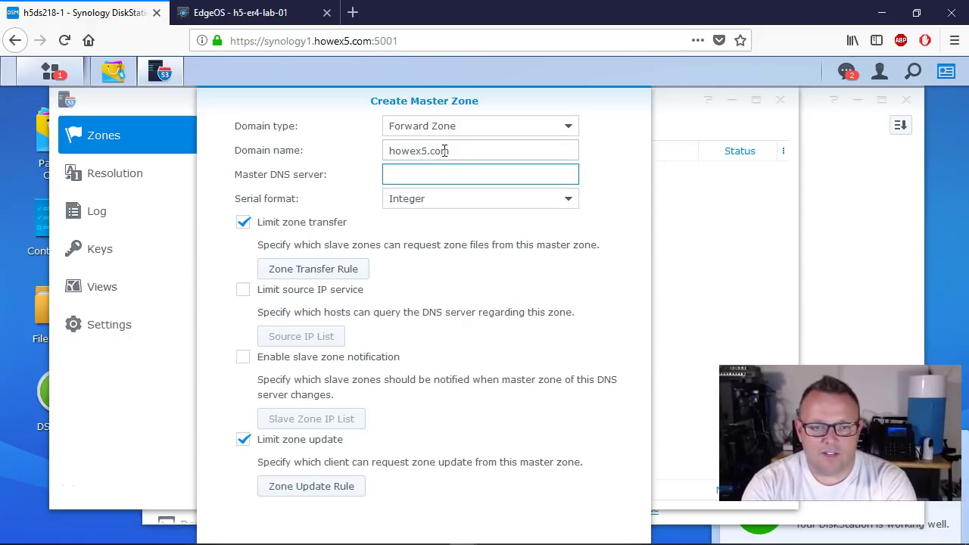
text(192.168.69)
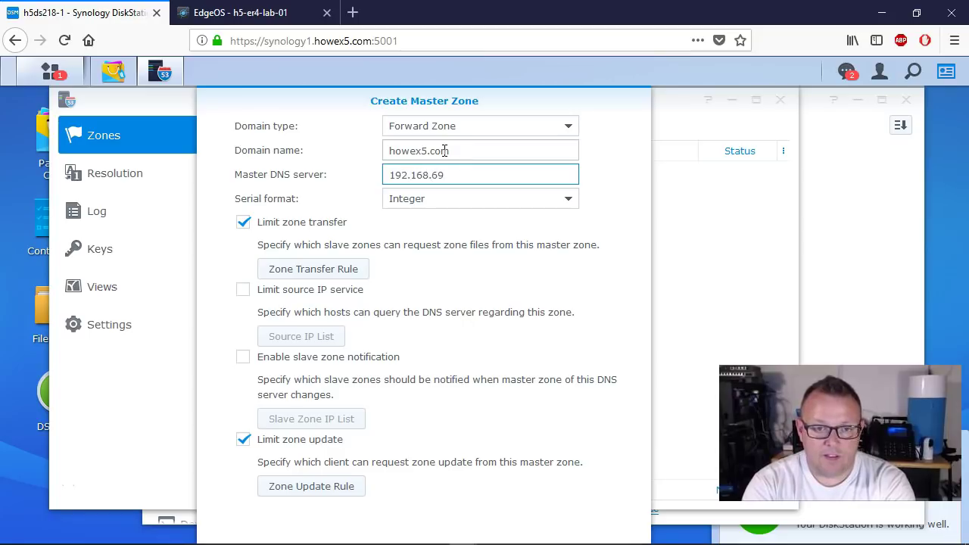
text(.25)
key(Tab)
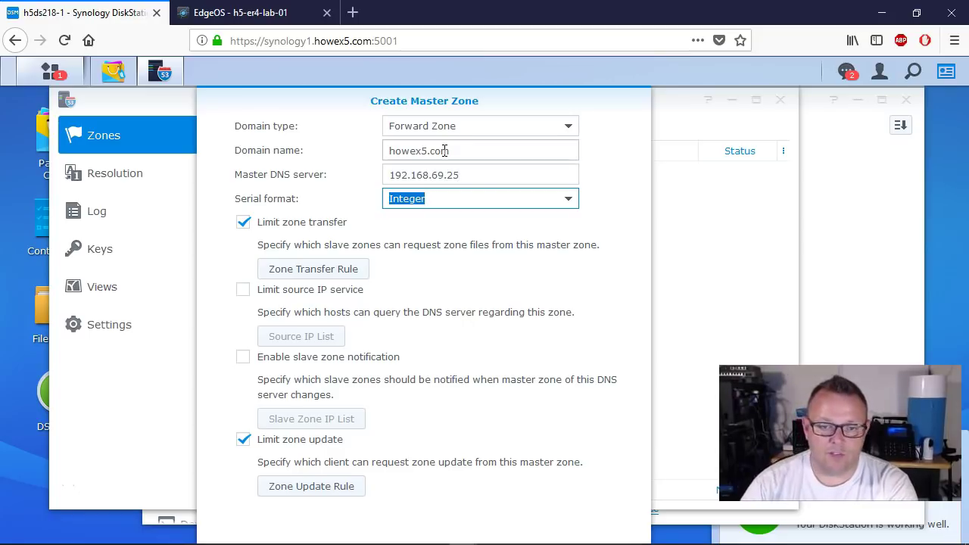
drag(488, 93, 433, 49)
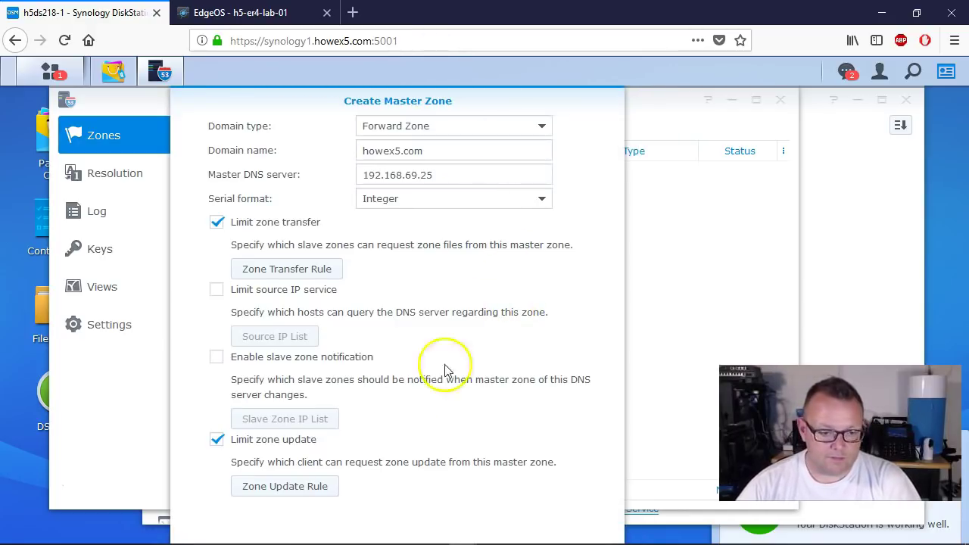
click(942, 185)
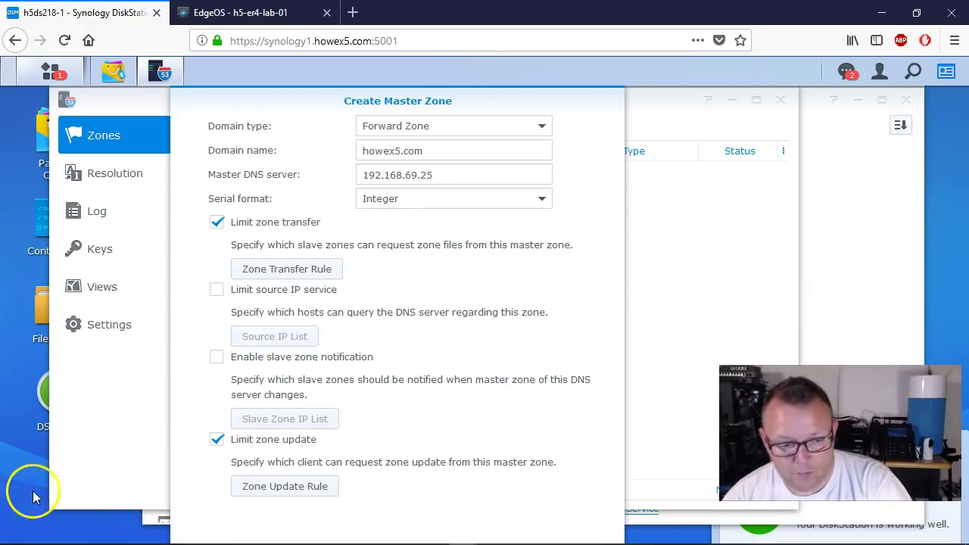
mouse_move(35, 539)
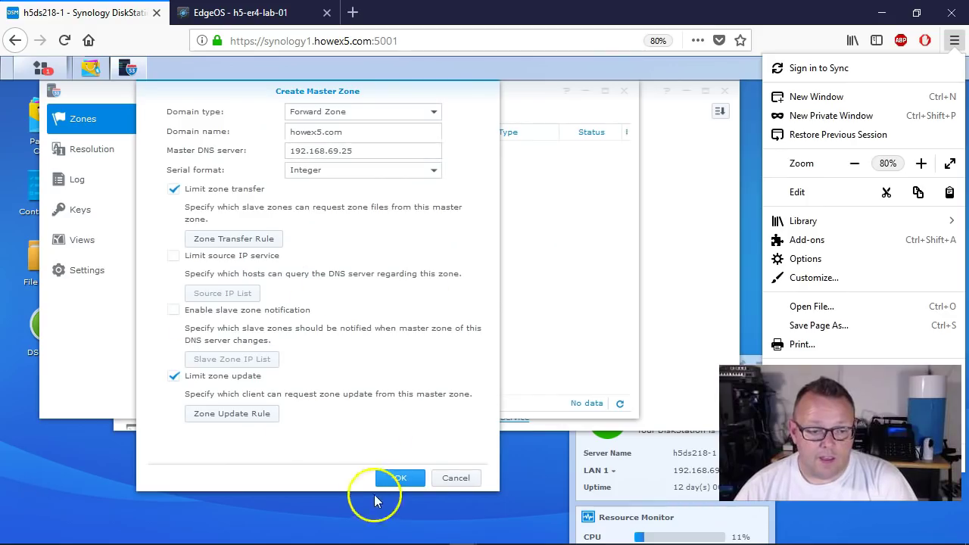
click(415, 481)
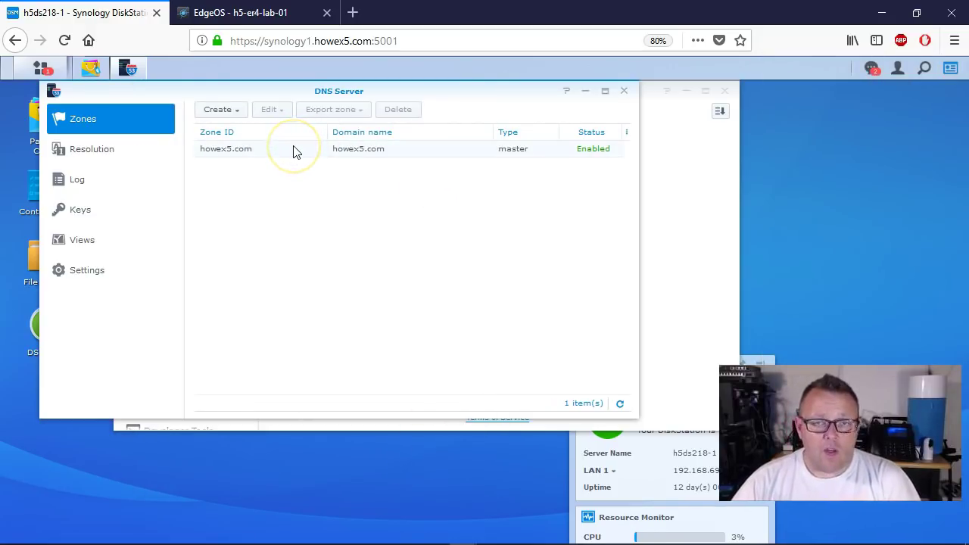
Step: Open howex5.com's resource records and add an A record for synology1 pointing to 192.168.69.25
click(274, 155)
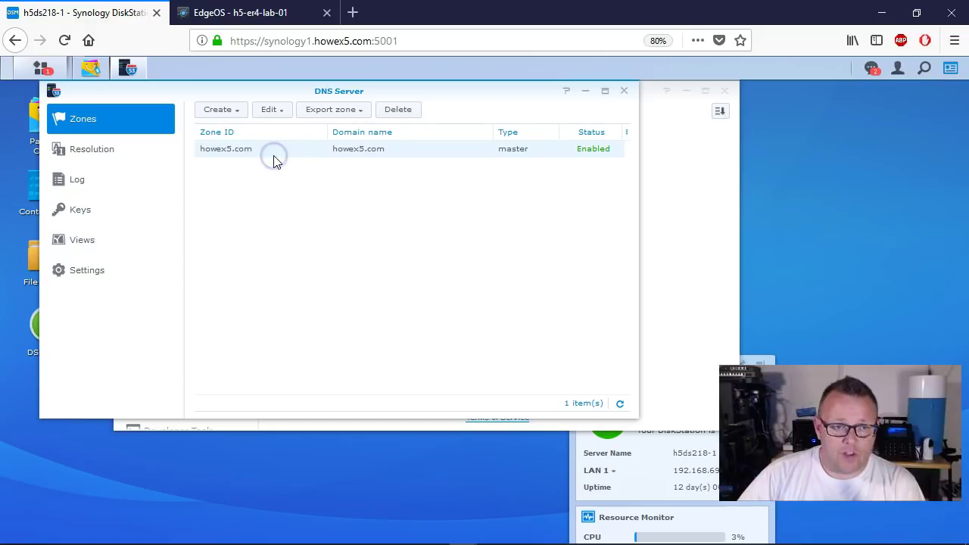
click(277, 114)
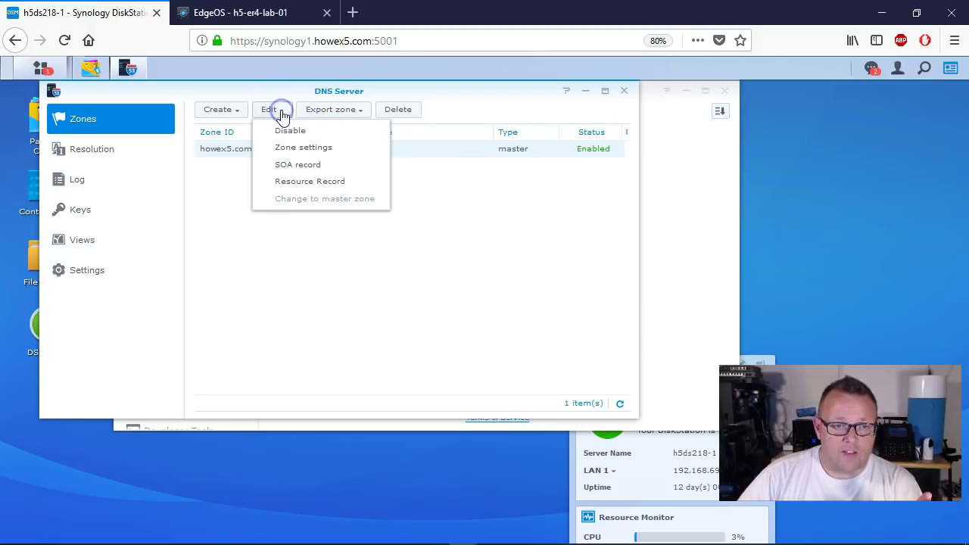
click(312, 182)
drag(324, 112, 423, 113)
click(293, 142)
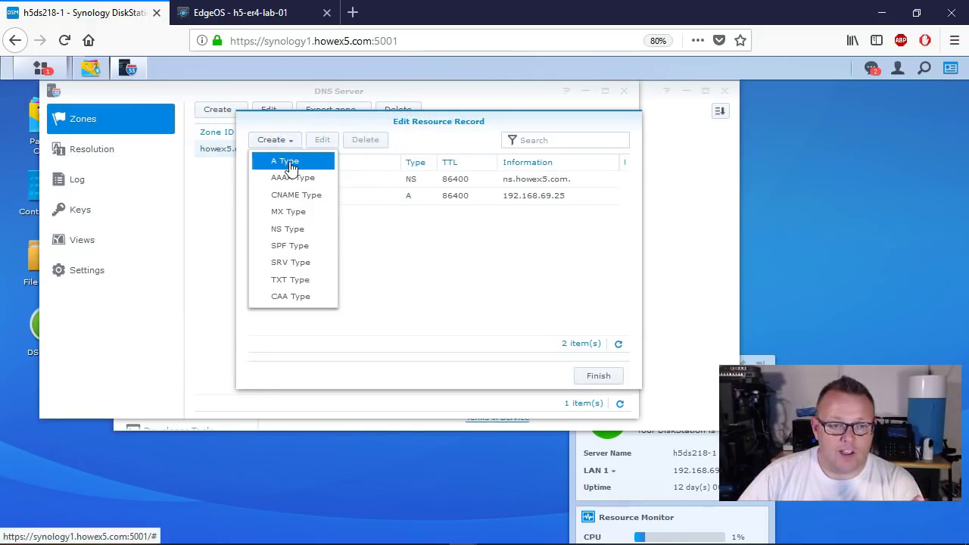
click(300, 164)
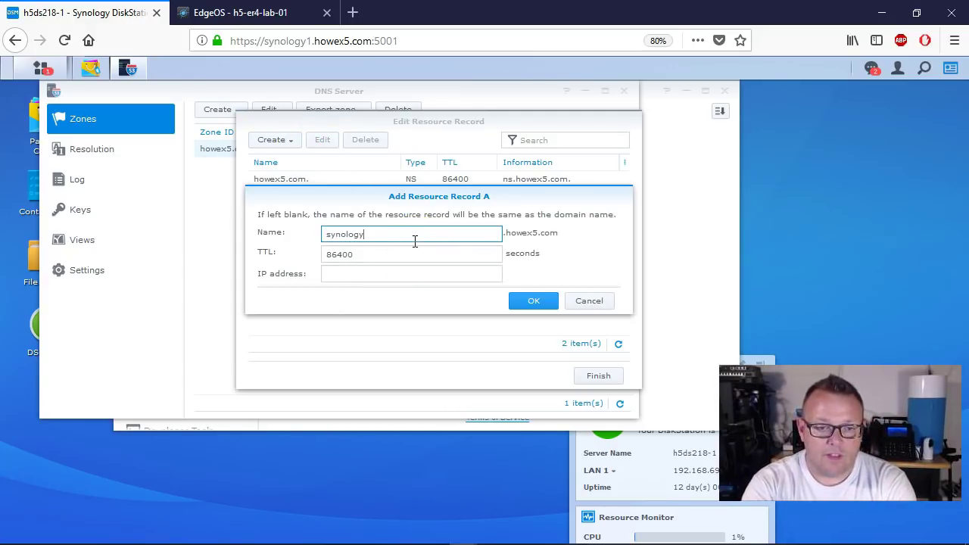
text(synology1)
key(Tab)
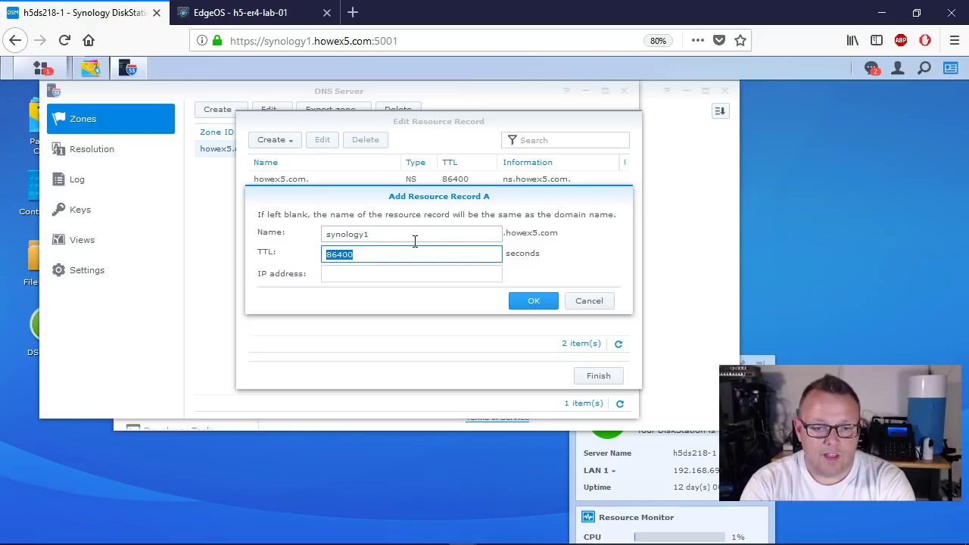
key(Tab)
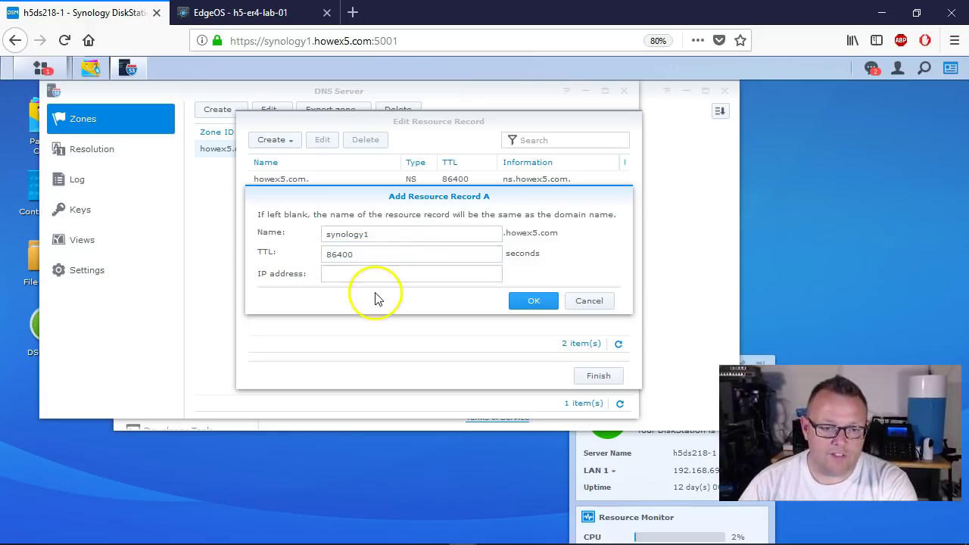
click(382, 278)
text(192.168.69.25)
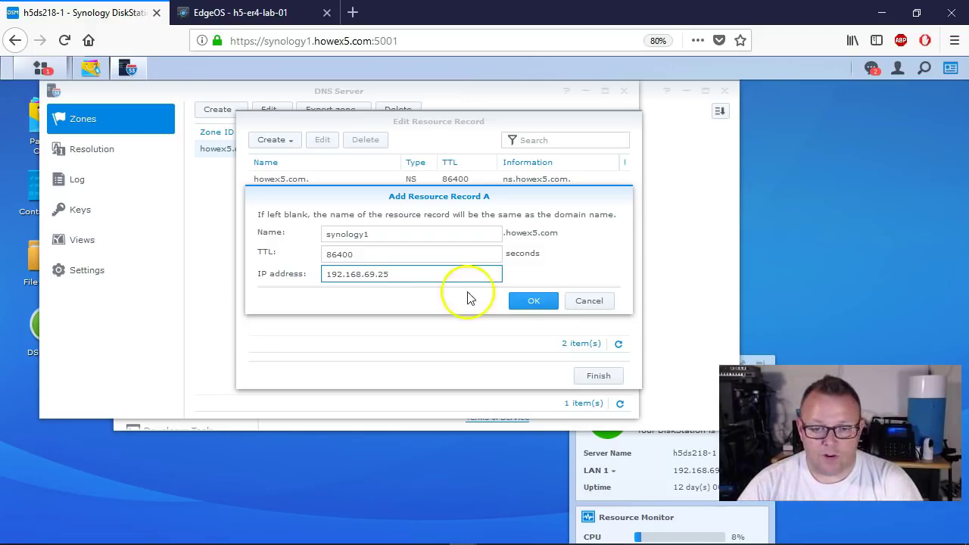
click(538, 301)
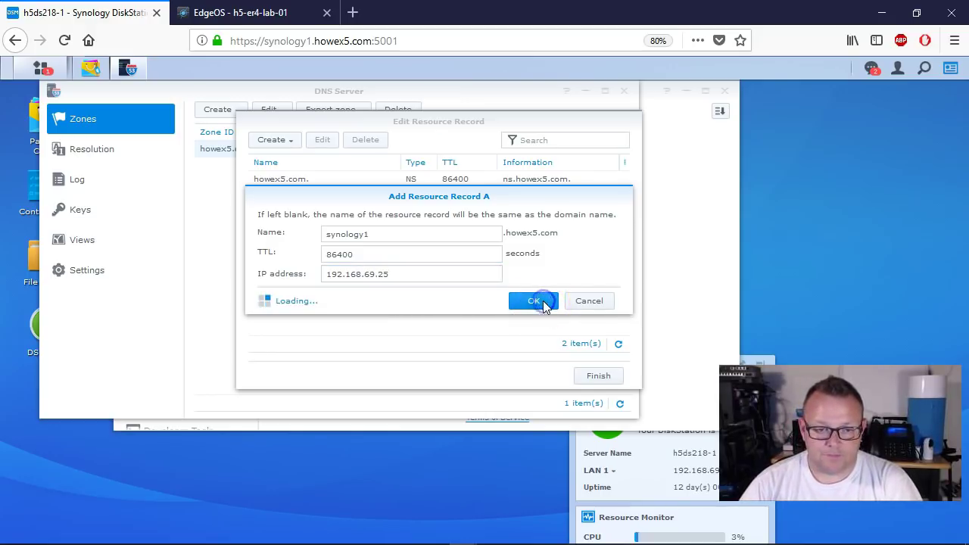
Step: Add an A record for unifi pointing to 192.168.66.10 and finish editing the zone
click(290, 142)
click(293, 162)
click(381, 230)
text(u)
key(Tab)
key(Tab)
text(19)
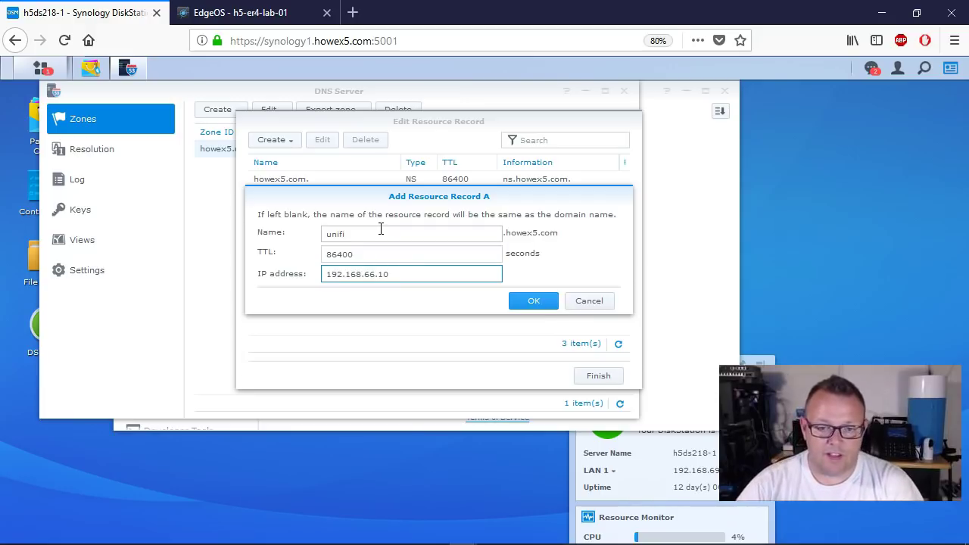
click(540, 301)
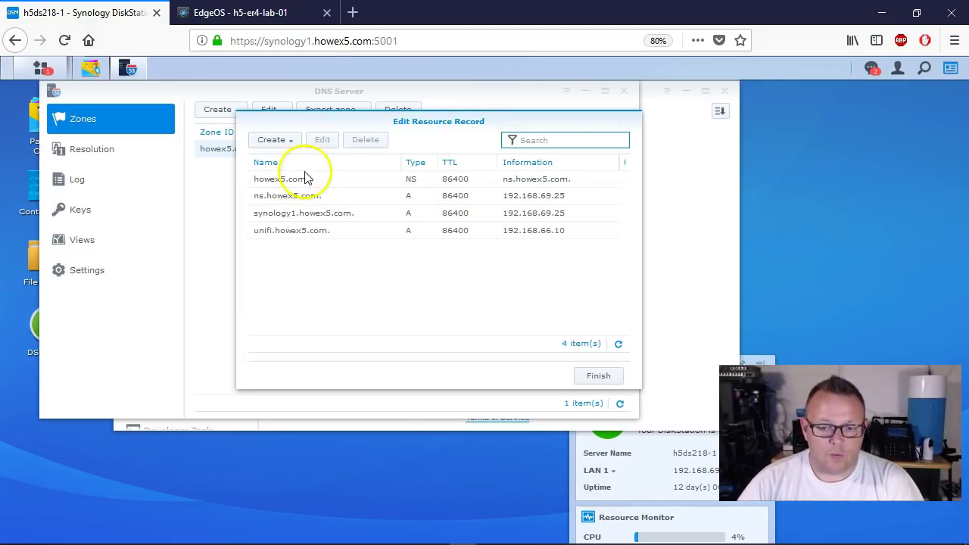
click(598, 376)
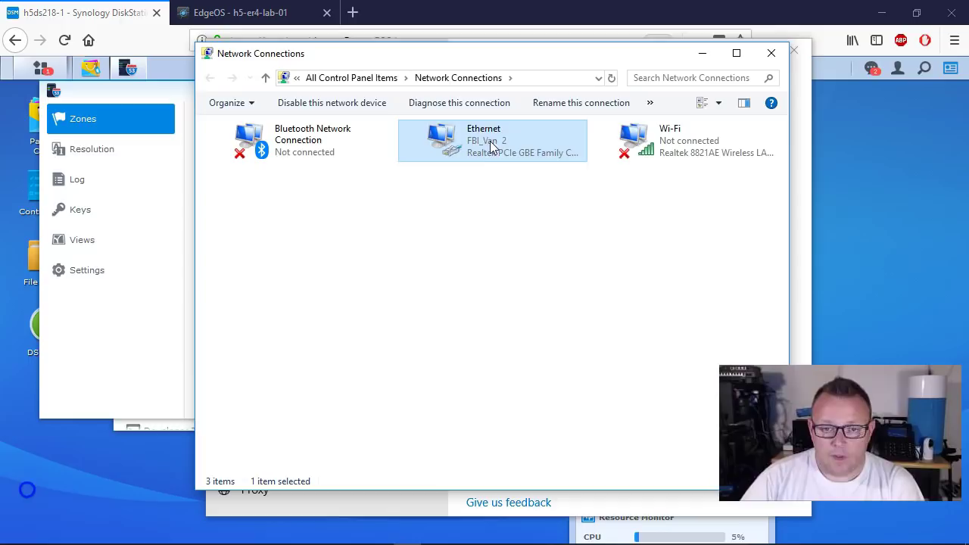
Step: Set the Ethernet adapter's IPv4 preferred DNS server manually to the NAS address, then close the network windows
right_click(488, 142)
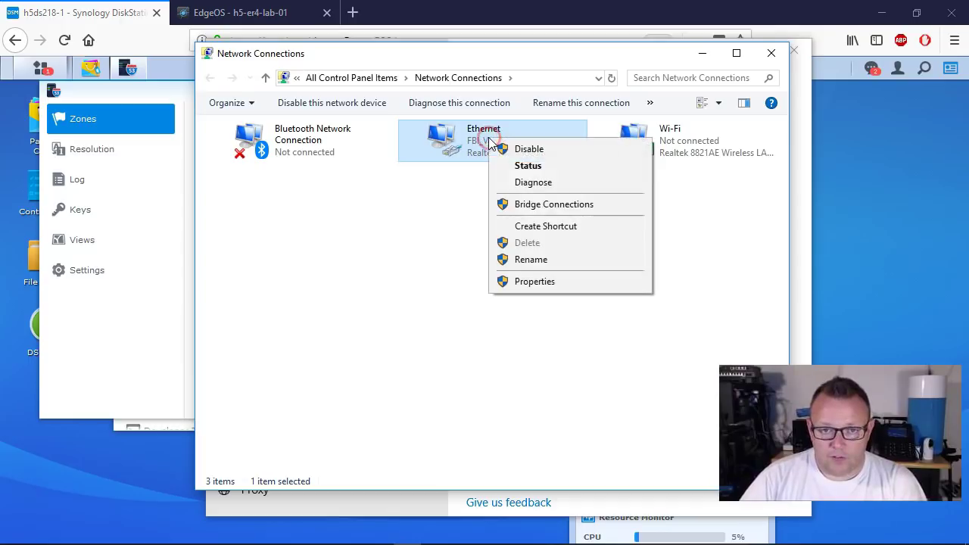
click(539, 281)
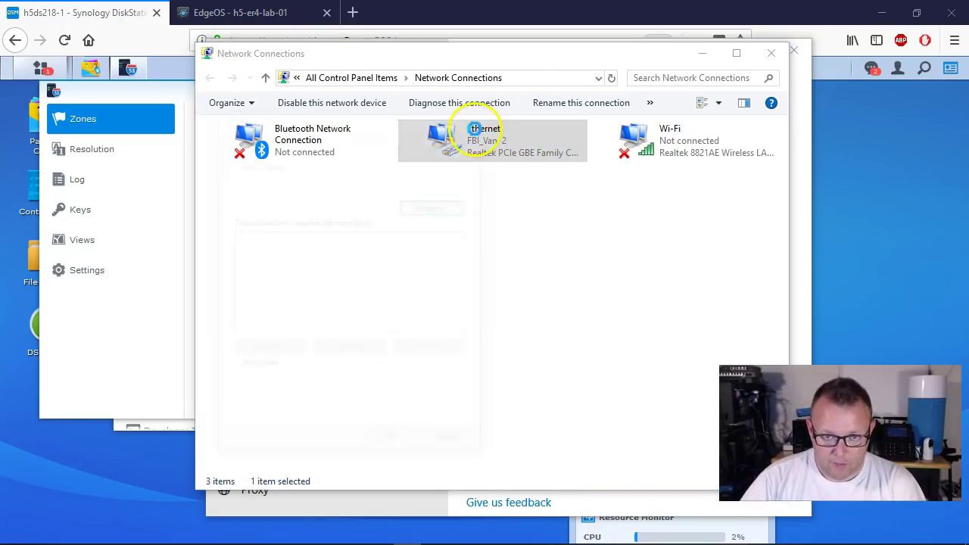
double_click(342, 290)
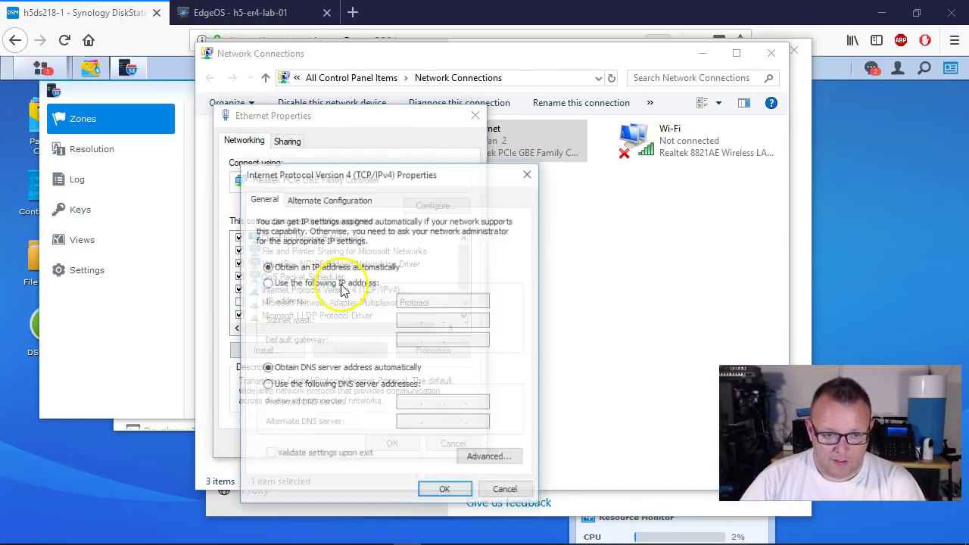
click(345, 385)
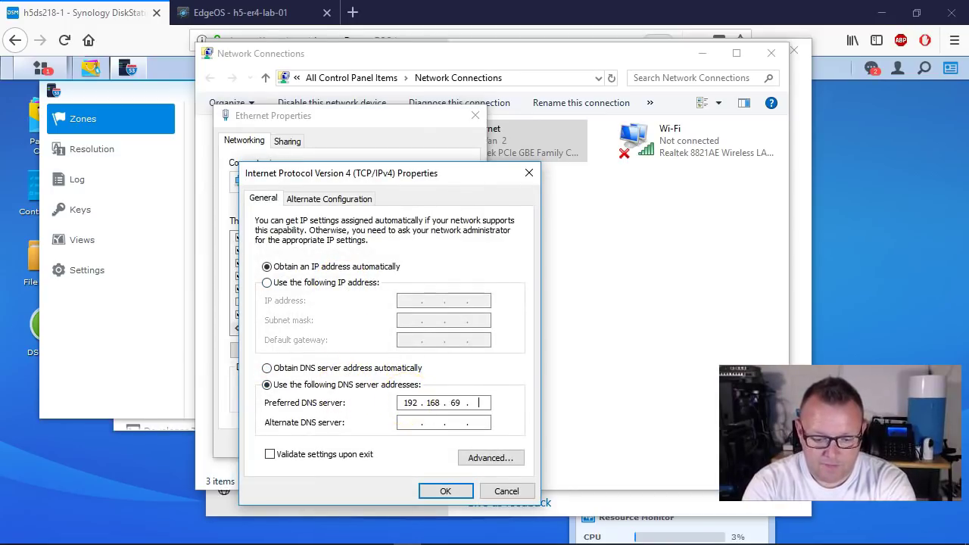
click(445, 492)
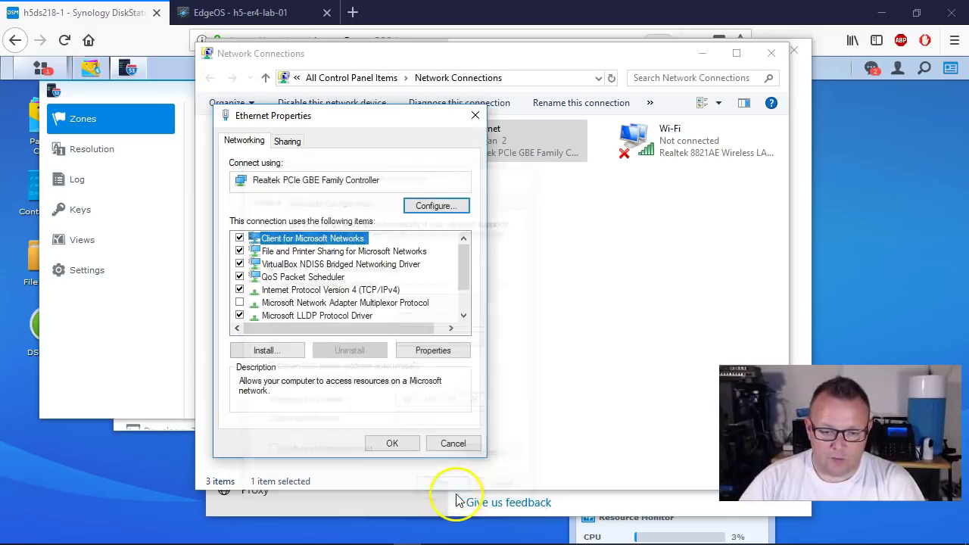
click(394, 442)
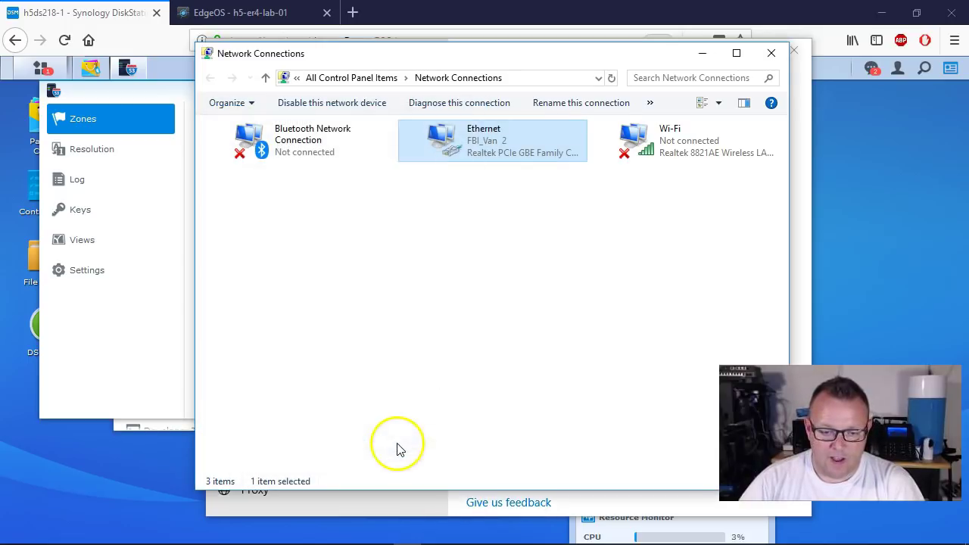
click(772, 54)
click(791, 53)
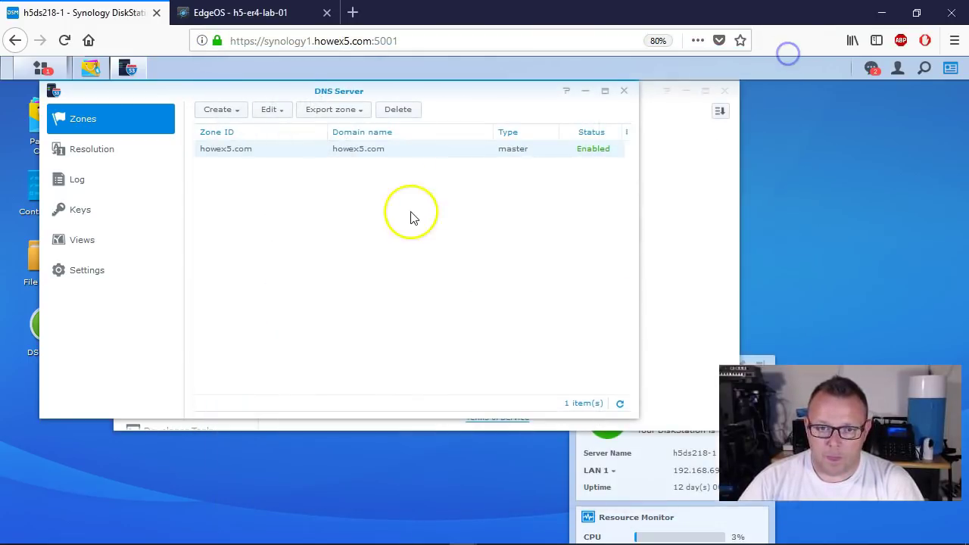
Step: In Command Prompt, nslookup synology1.howex5.com and unifi.howex5.com, confirming 192.168.69.25 and 192.168.66.10
key(super+r)
text(cmd)
key(Return)
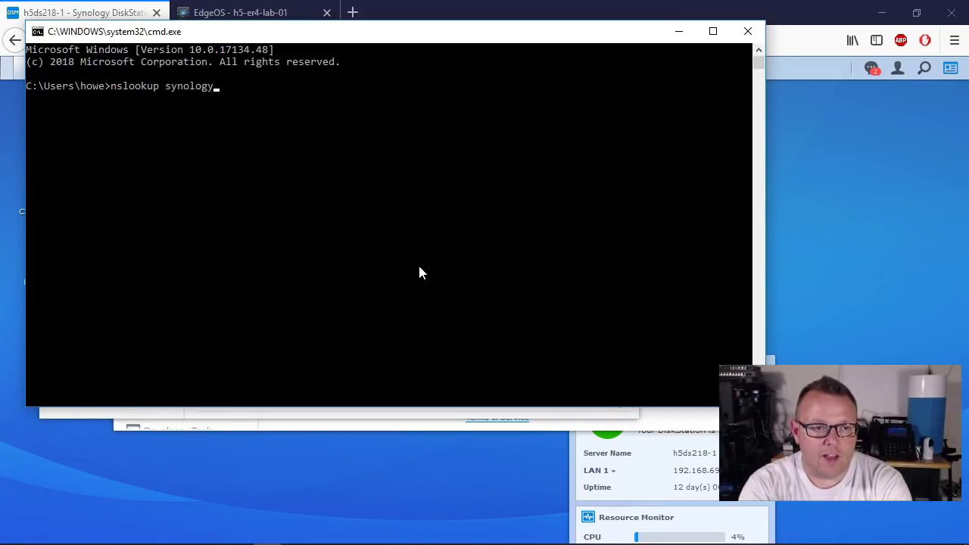
text(nslookup synology1.howex5.com)
key(Return)
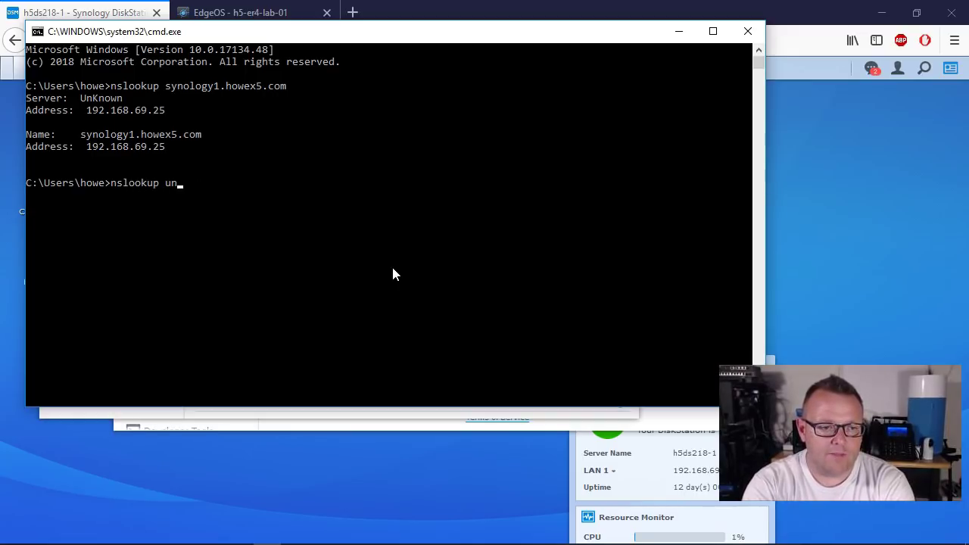
text(x5.com)
key(Return)
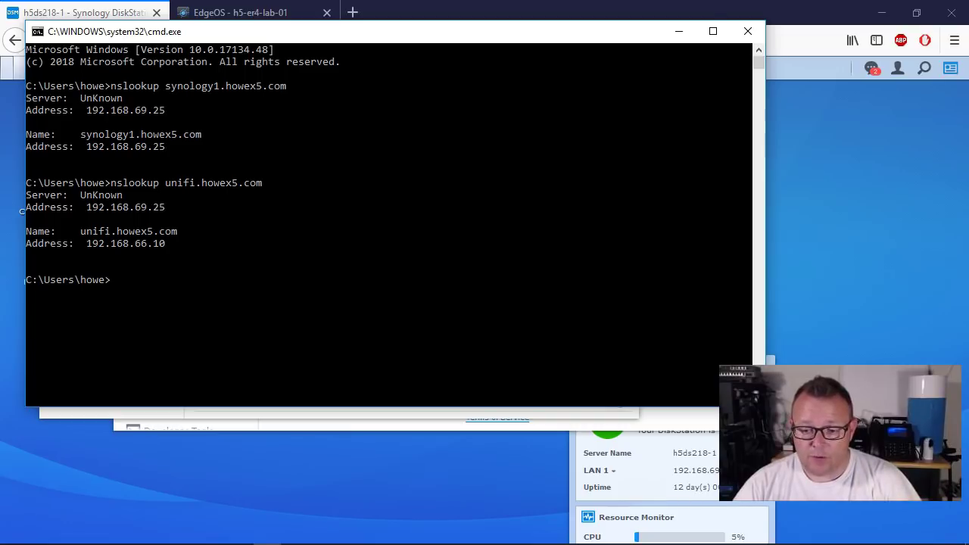
click(747, 31)
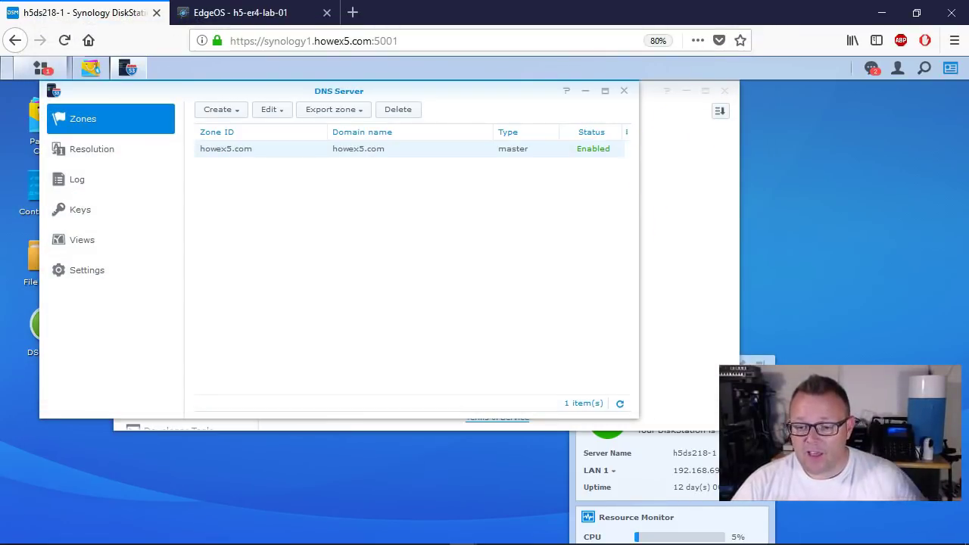